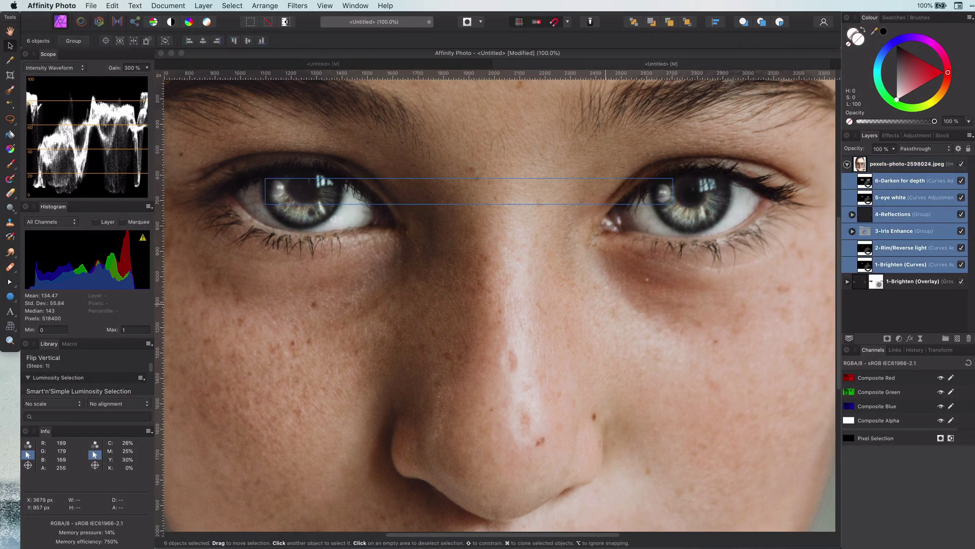
Hide the six eye-retouching layers and show them again one by one from 1-Brighten (Curves) up to 6-Darken for depth
left_click(961, 264)
left_click(783, 308)
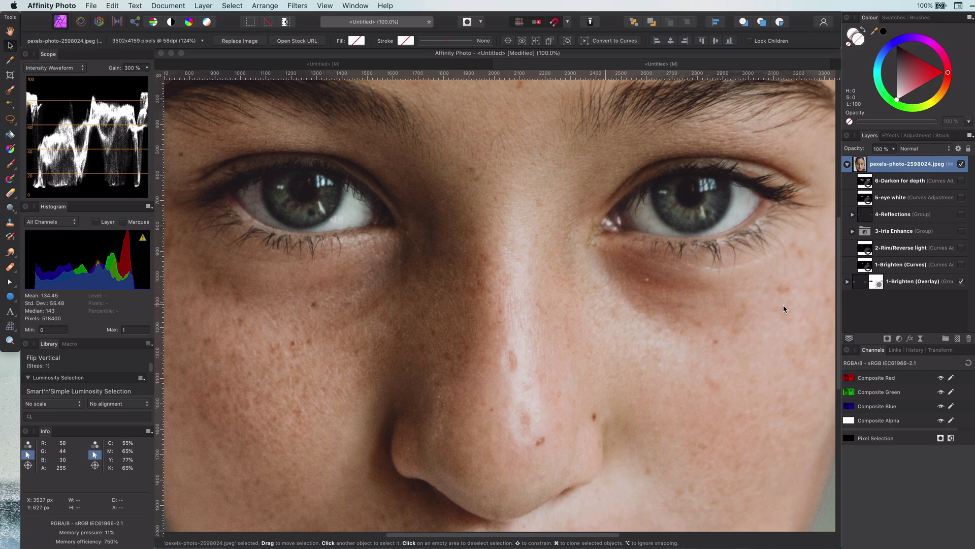
left_click(898, 269)
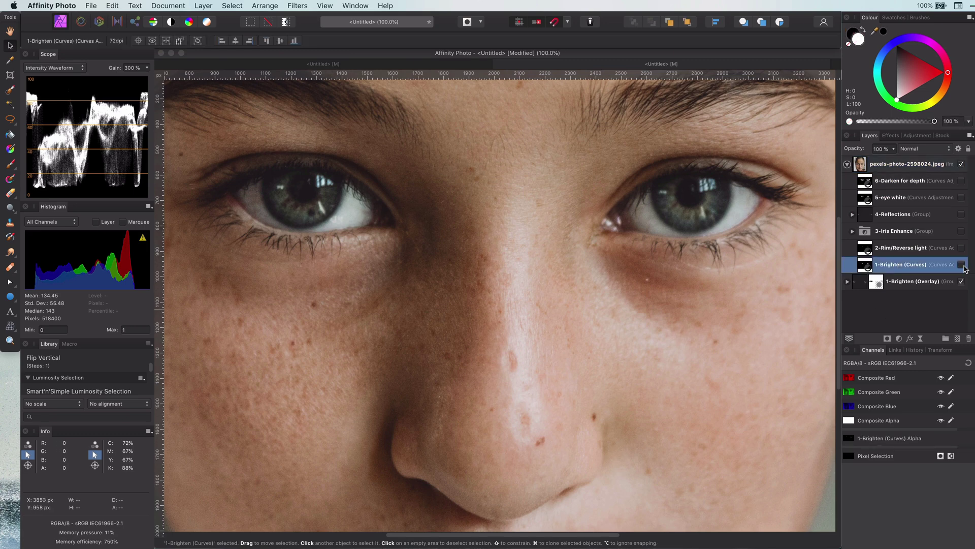
left_click(962, 265)
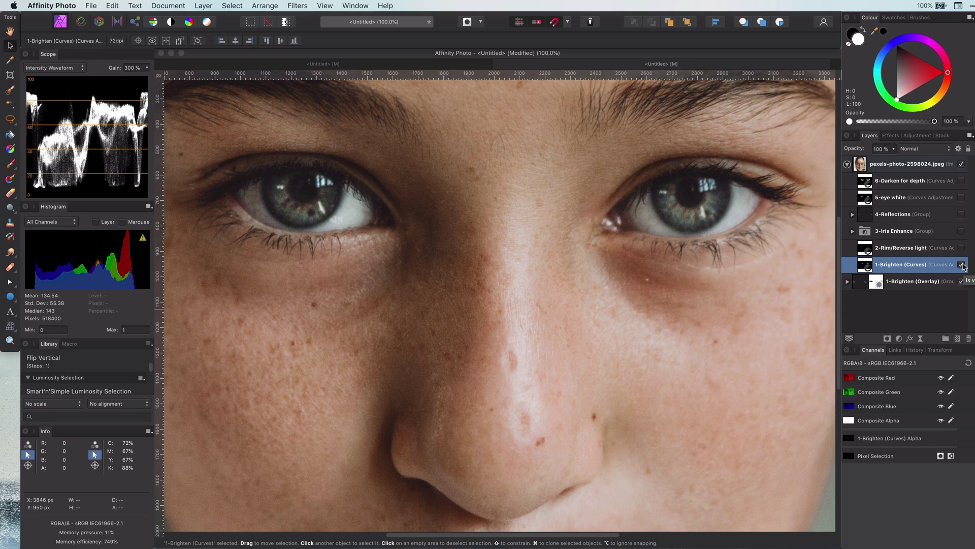
left_click(962, 248)
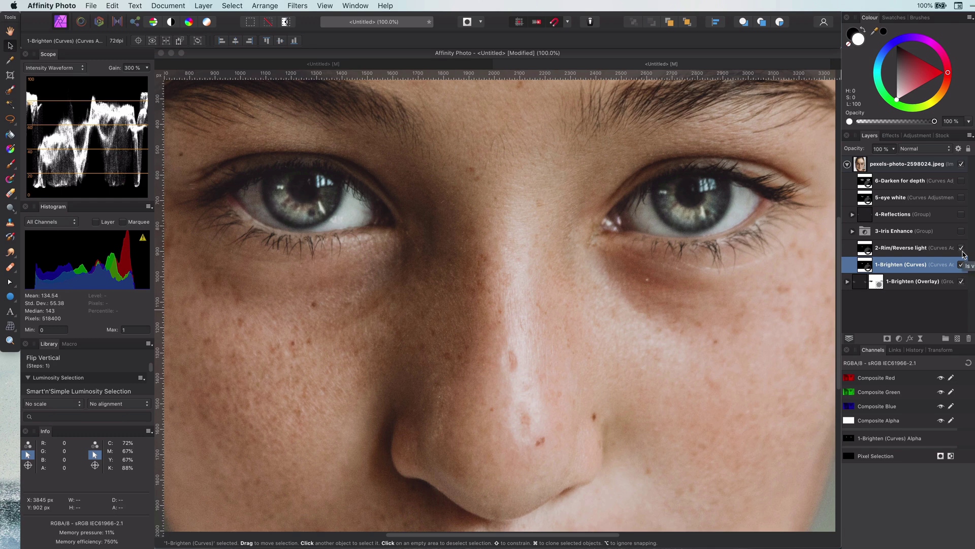
left_click(961, 237)
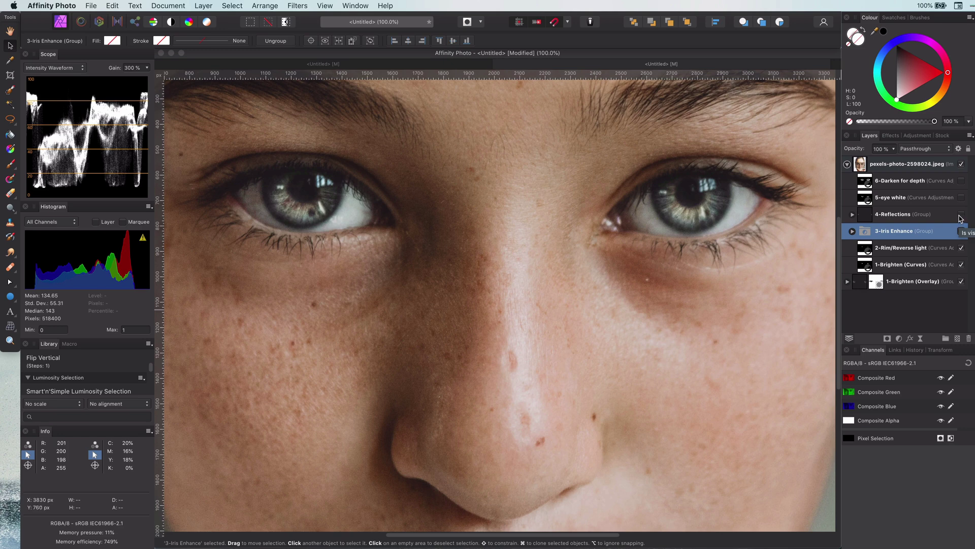
left_click(961, 216)
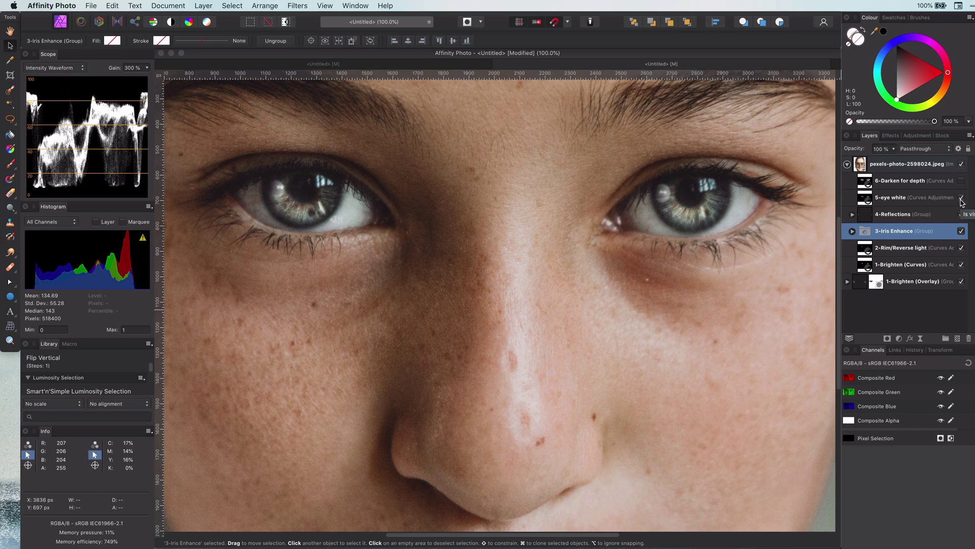
left_click(961, 199)
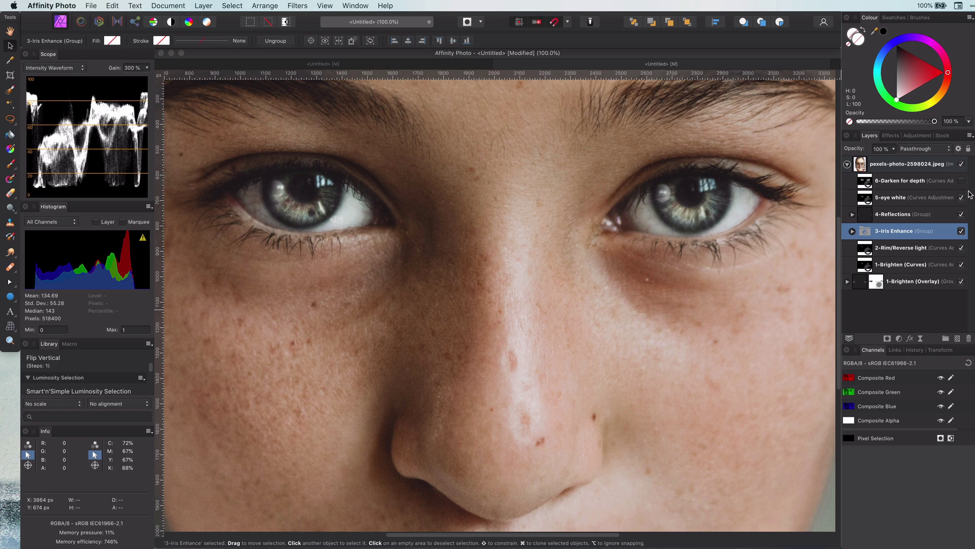
left_click(961, 182)
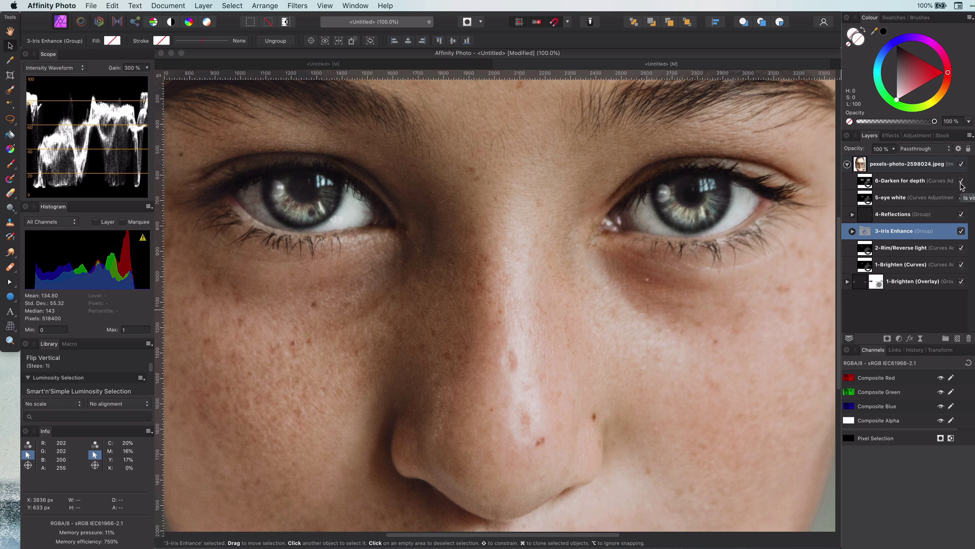
Compare the whole portrait with and without the six eye-retouching layers by hiding and showing them together
key("super+0")
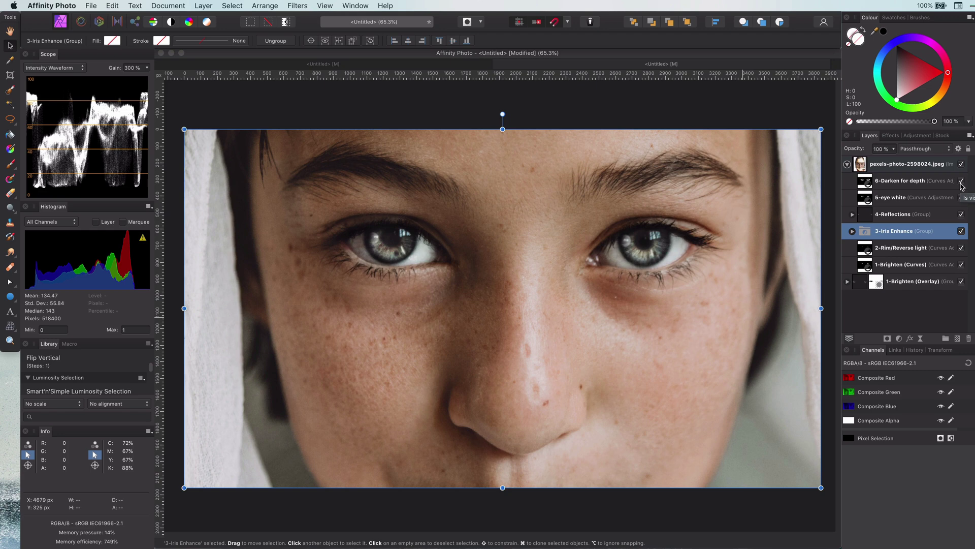
left_click(922, 178)
left_click(929, 265, "shift")
left_click(962, 265)
left_click(801, 355)
left_click(910, 183)
left_click(930, 265, "shift")
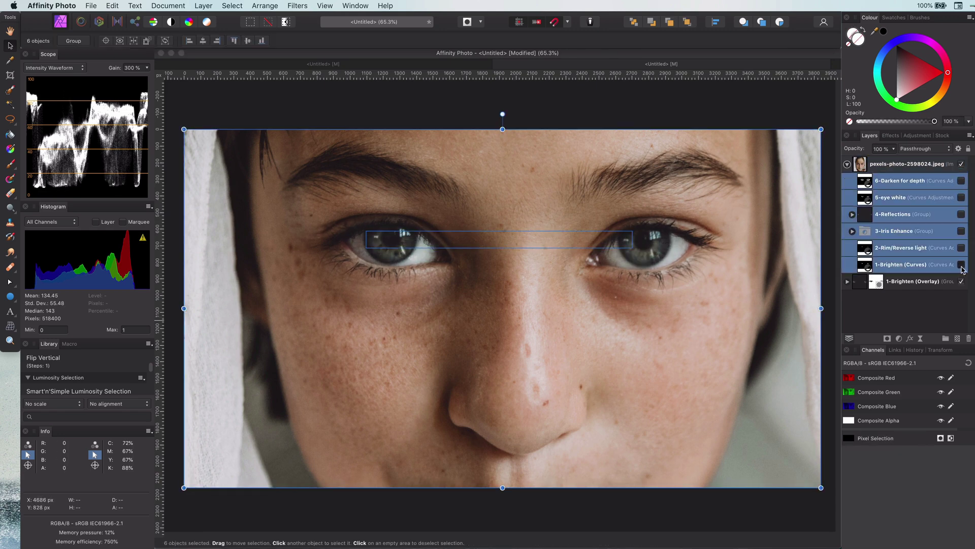
left_click(961, 264)
left_click(712, 340)
key("super+1")
left_click_drag(712, 340, 698, 379)
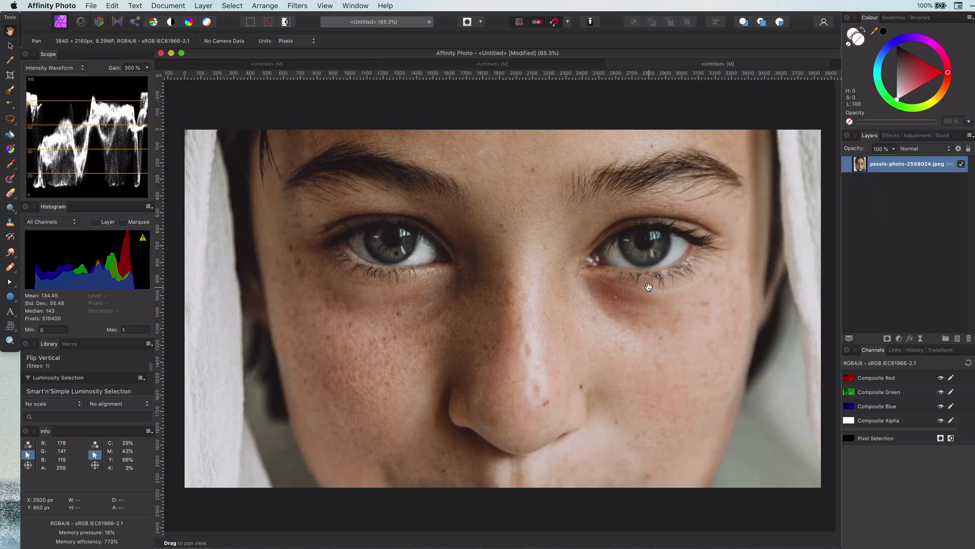
In the unedited copy of the portrait, add a Curves adjustment and raise its midpoint to about X 0.493, Y 0.759
key("super+1")
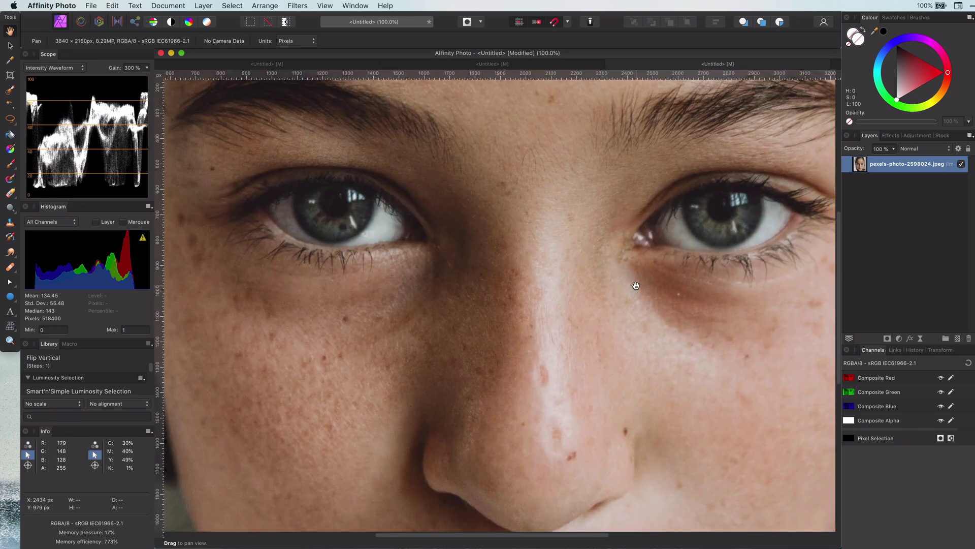
scroll(629, 300, "up", 3)
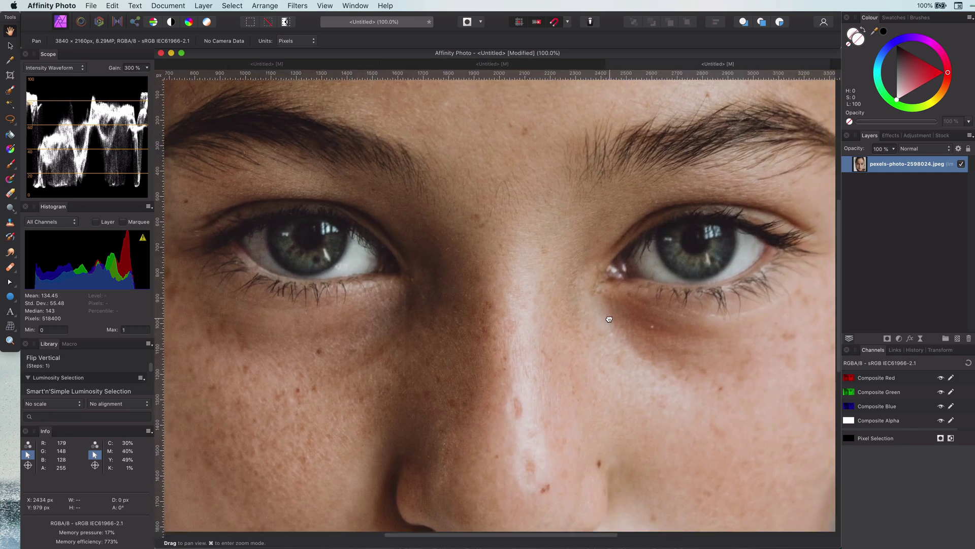
left_click(898, 339)
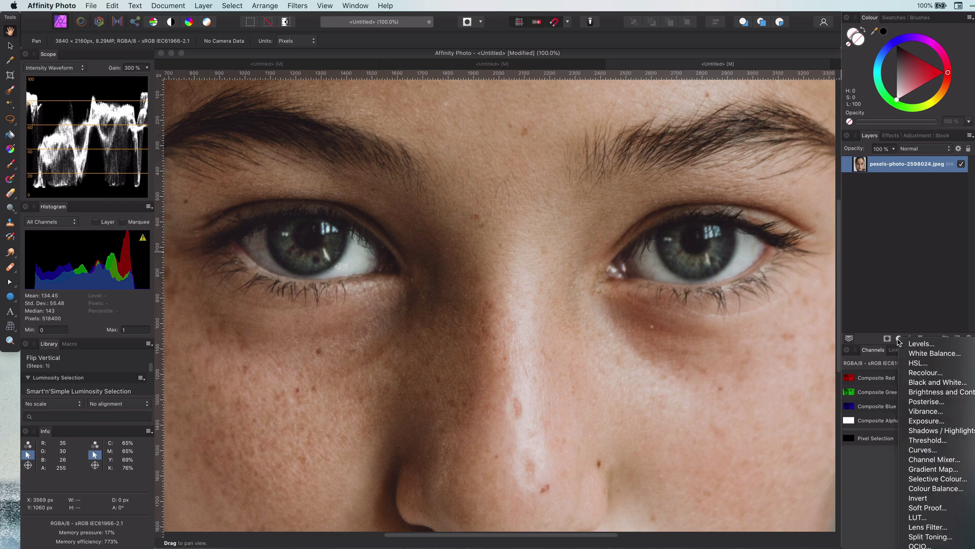
left_click(927, 447)
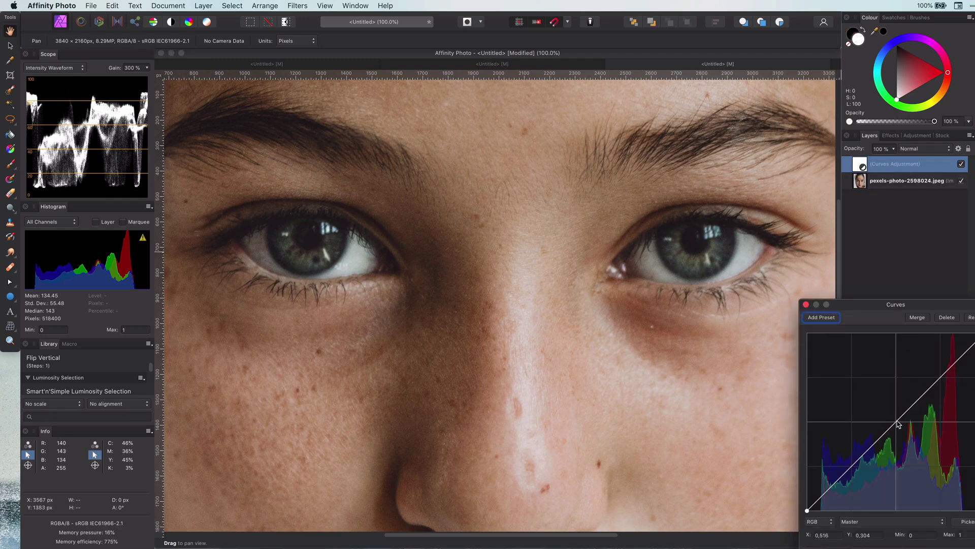
left_click_drag(897, 421, 896, 377)
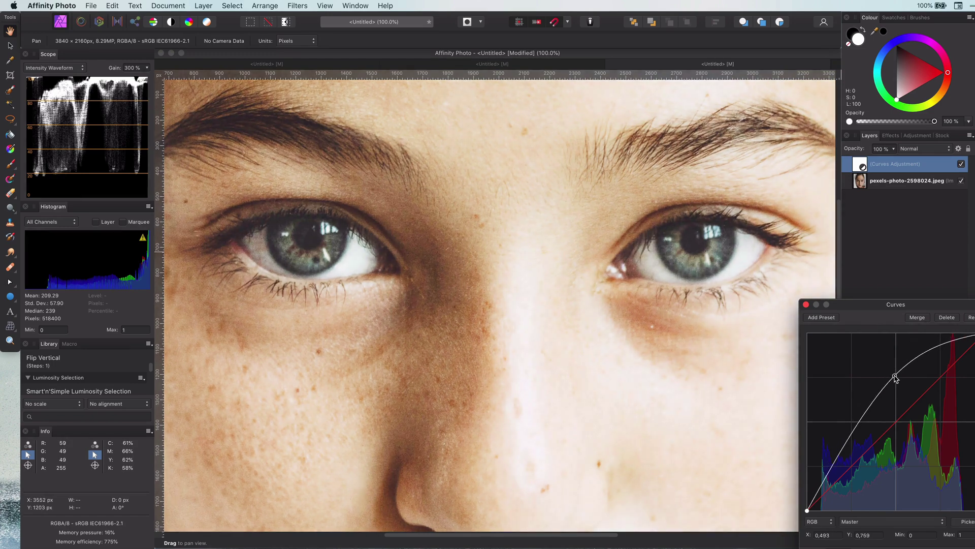
left_click(806, 304)
Invert the Curves adjustment's mask and paint white with the Paint Brush over the lower irises of both eyes
key("super+i")
key("b")
key("x")
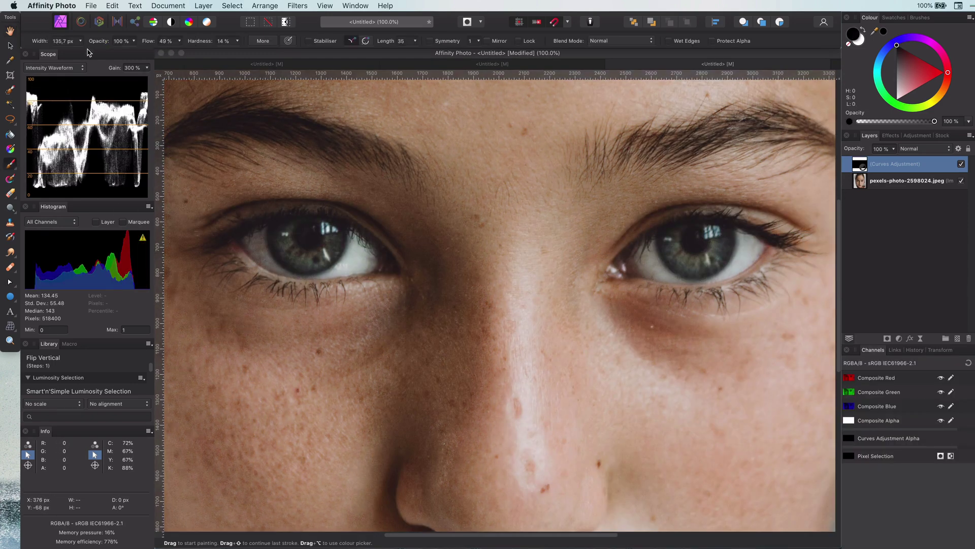
key("x")
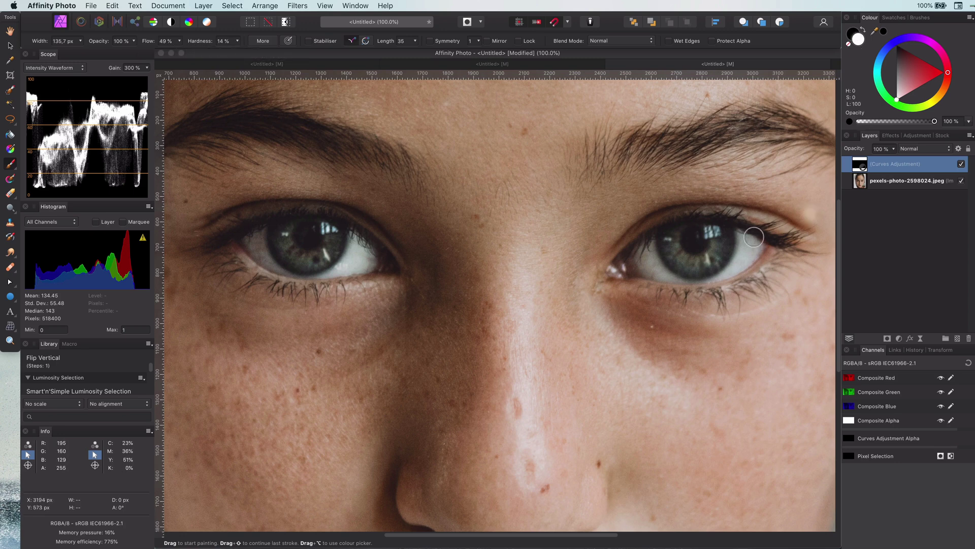
mouse_move(754, 237)
left_mouse_down()
mouse_move(724, 243)
mouse_move(710, 263)
mouse_move(687, 265)
mouse_move(710, 262)
mouse_move(674, 249)
mouse_move(719, 255)
left_mouse_up()
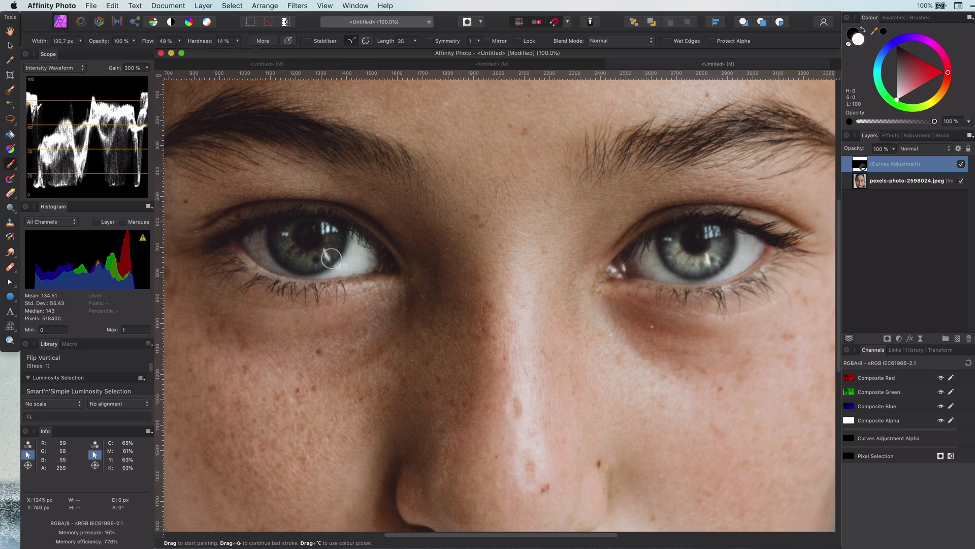
mouse_move(331, 258)
left_mouse_down()
mouse_move(287, 243)
mouse_move(299, 259)
mouse_move(310, 260)
mouse_move(285, 238)
mouse_move(349, 276)
left_mouse_up()
key("x")
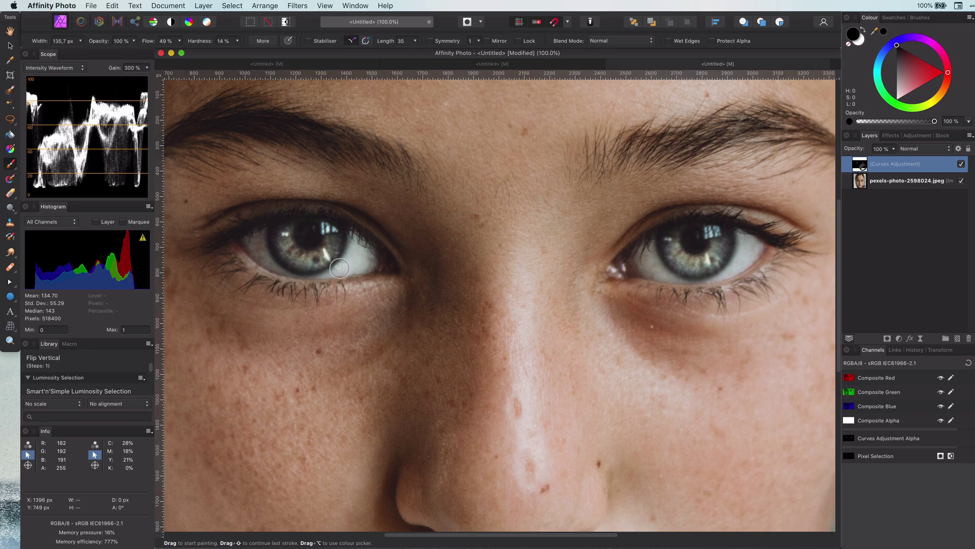
Compare the eyes with and without the Curves adjustment, and rename that layer Brighten
left_click(961, 164)
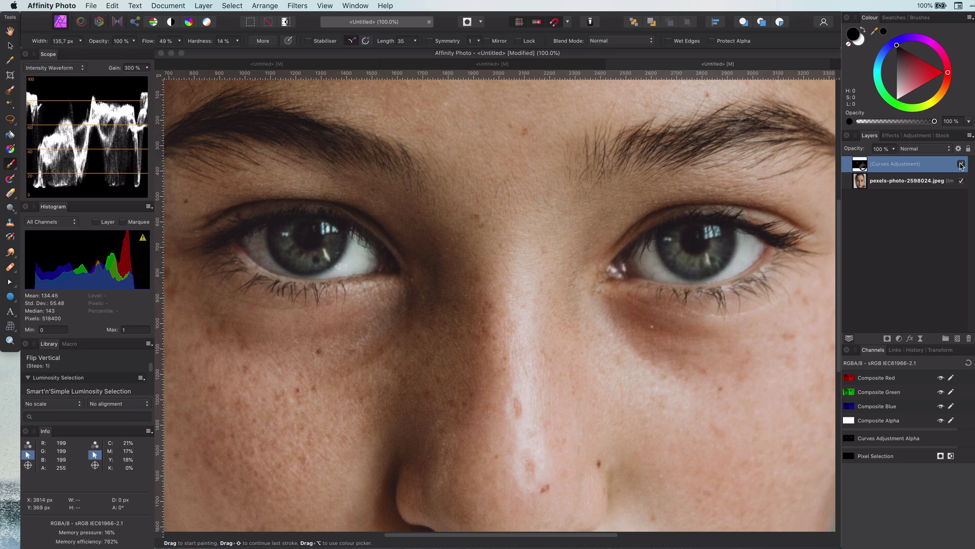
left_click(961, 164)
left_click(961, 164)
double_click(895, 164)
type("Bright")
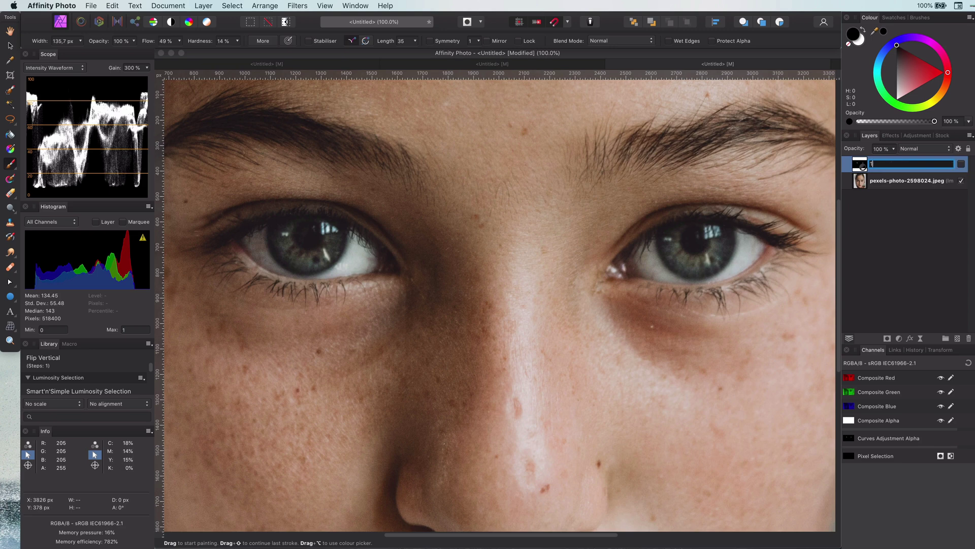
type("en")
key("Return")
left_click(961, 165)
In the Brighten layer's blend ranges for the underlying composition, lower the shadow output to 49 % and shift the highlight node toward the shadows
left_click(959, 148)
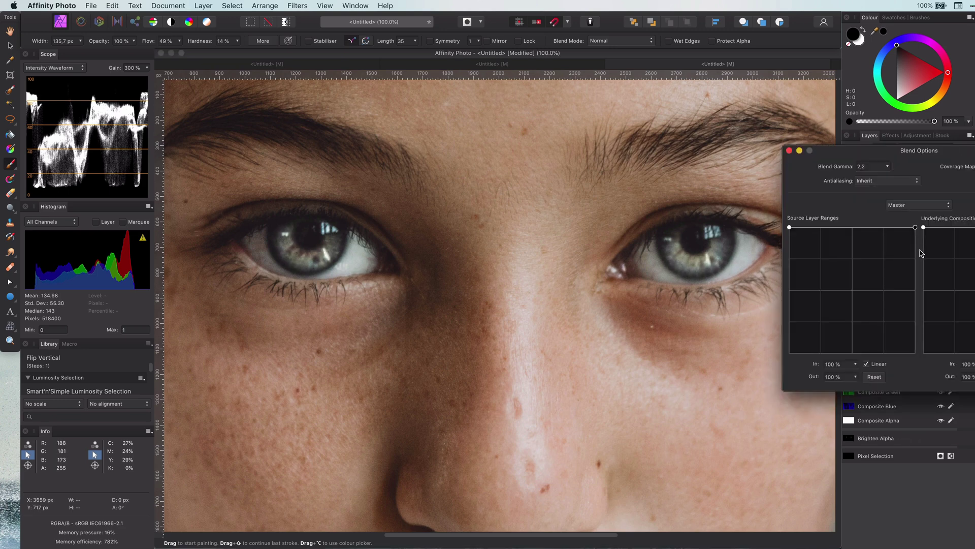
left_click_drag(892, 226, 893, 284)
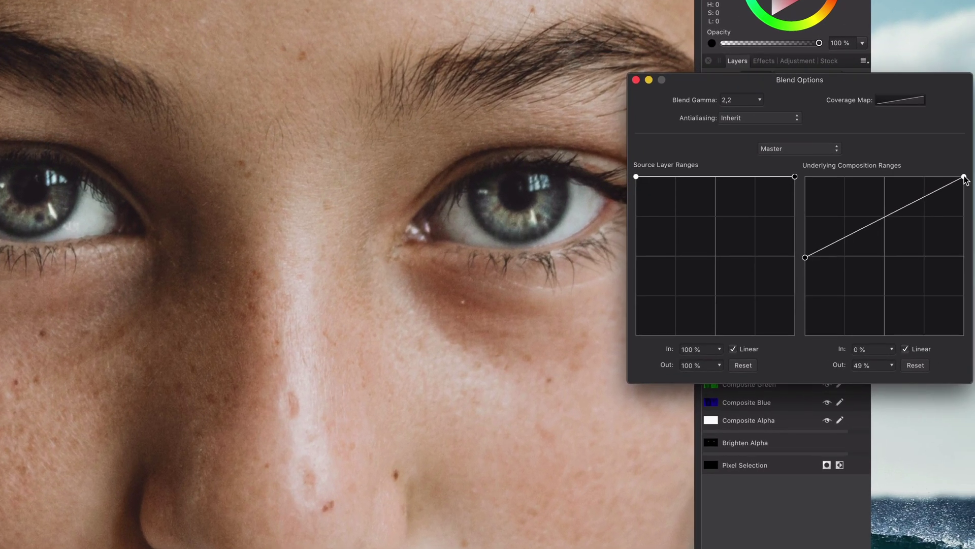
left_click_drag(963, 177, 864, 178)
left_click(636, 80)
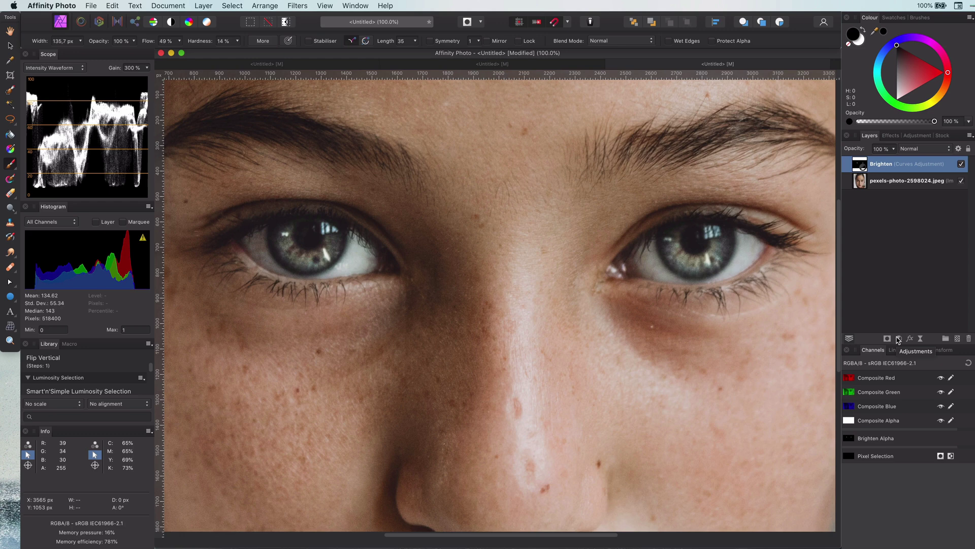
Add a second Curves adjustment above Brighten and raise its midtones to lighten the image
left_click(899, 338)
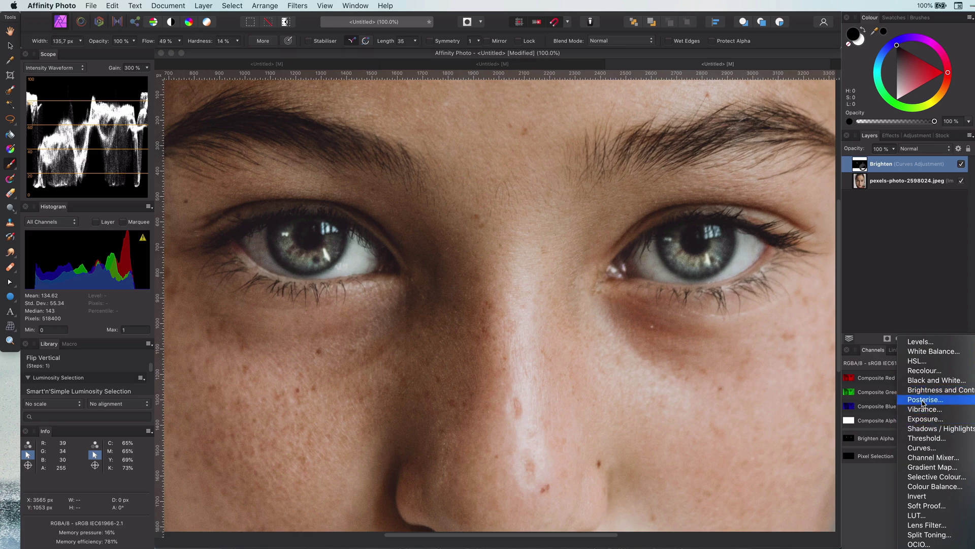
left_click(921, 448)
left_click_drag(897, 425, 881, 396)
left_click(810, 305)
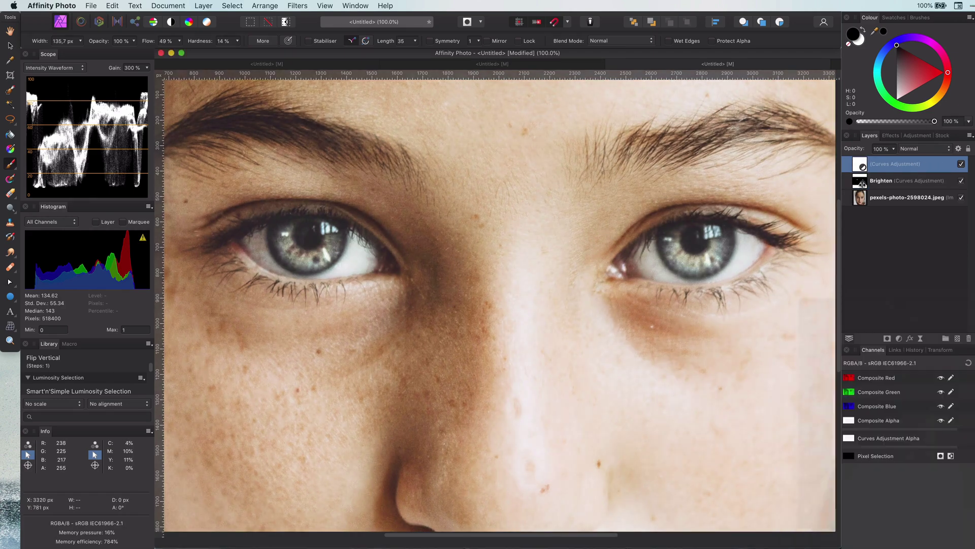
Invert the new Curves adjustment's mask and rename the layer Rim Light
key("super+i")
double_click(879, 165)
type("Rim Light")
key("Return")
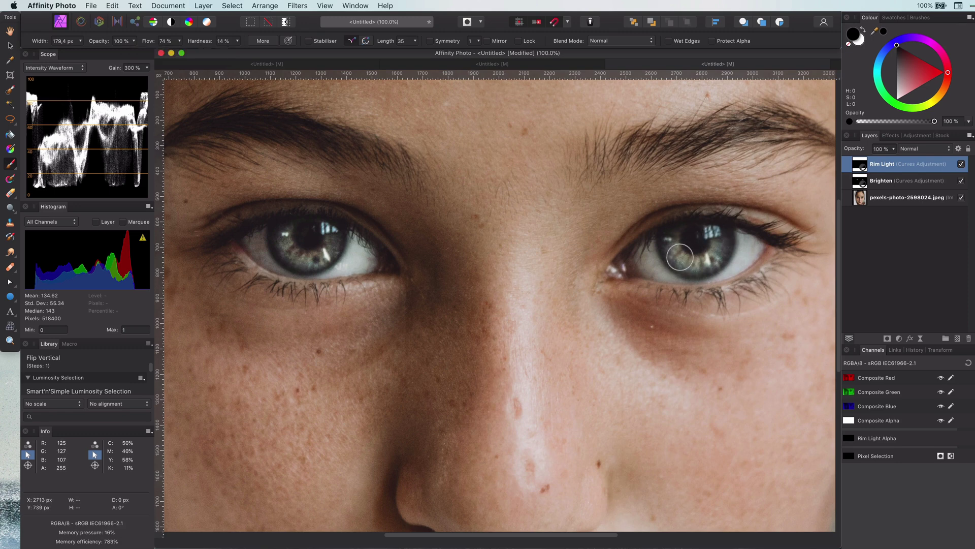
Paint white on the Rim Light mask over the lower-left part of both irises, and compare the result with the layer hidden
key("x")
left_click(683, 259)
left_click(293, 253)
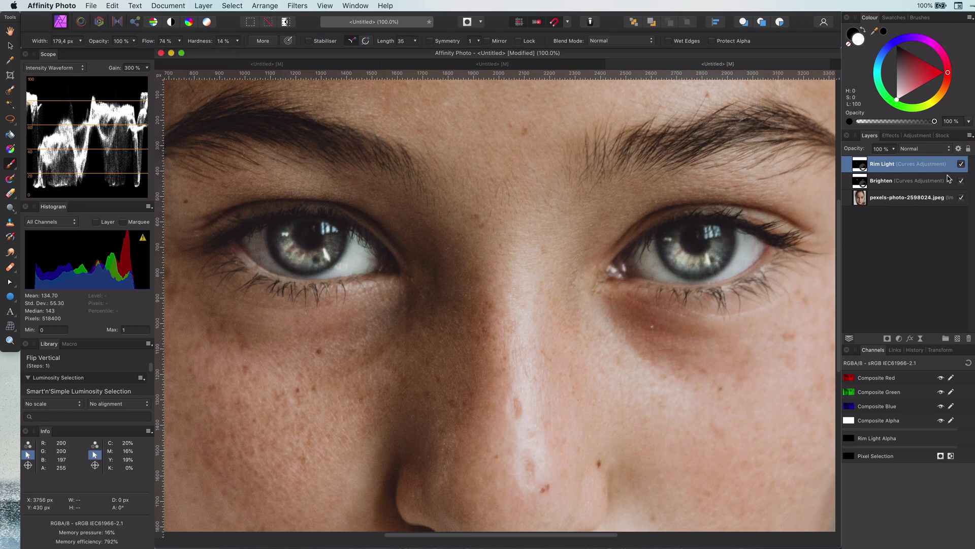
left_click(961, 165)
left_click(961, 165)
key("x")
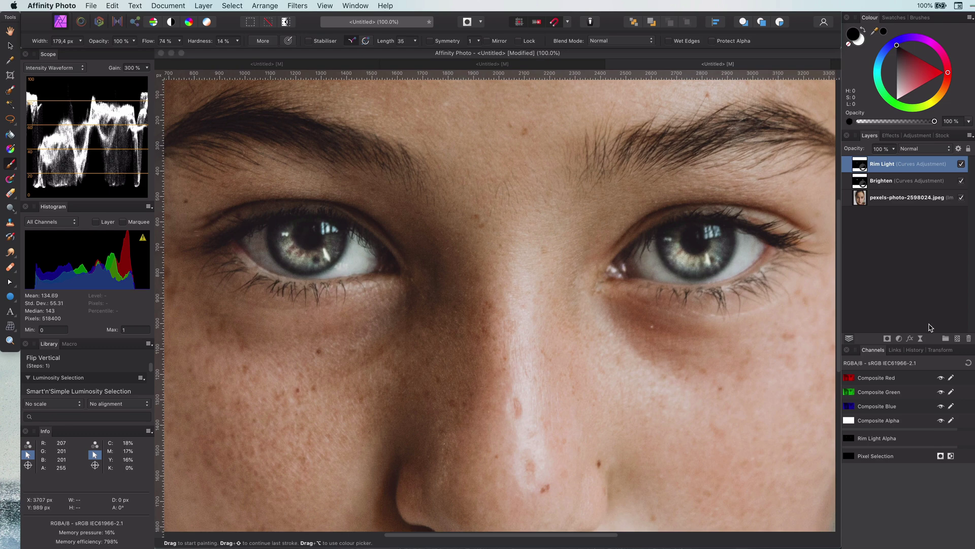
Add a third Curves adjustment, pull its curve up steeply to about X 0.312, Y 0.811, and invert its mask
left_click(902, 341)
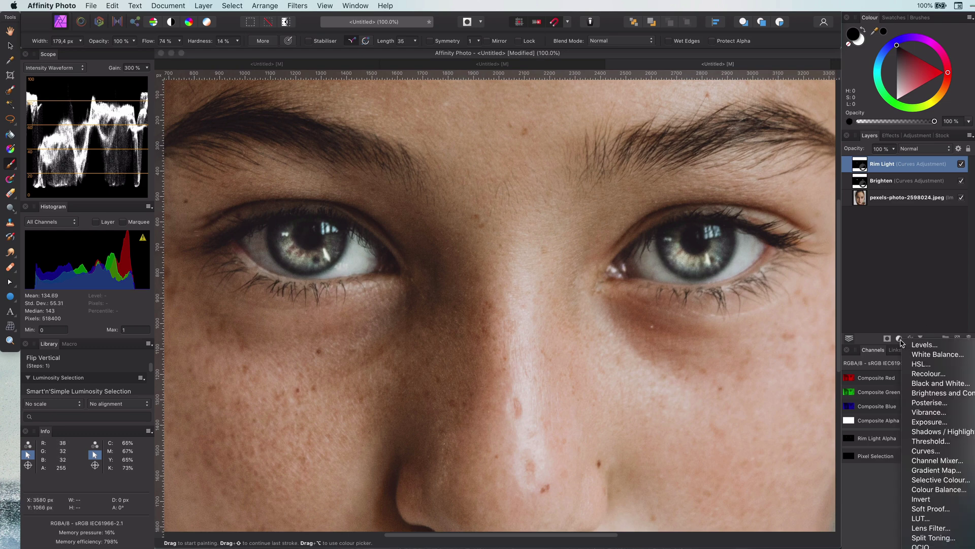
left_click(928, 452)
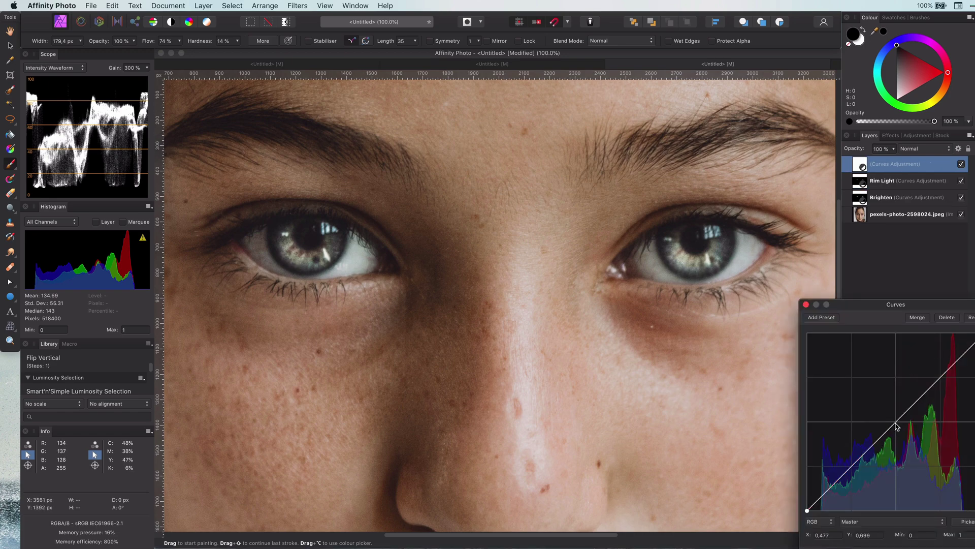
left_click_drag(897, 428, 862, 370)
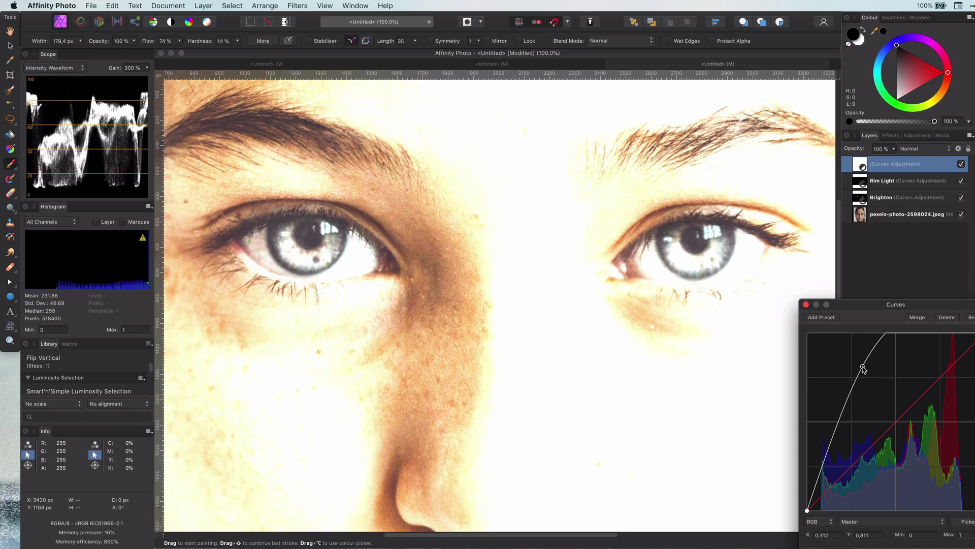
left_click(806, 305)
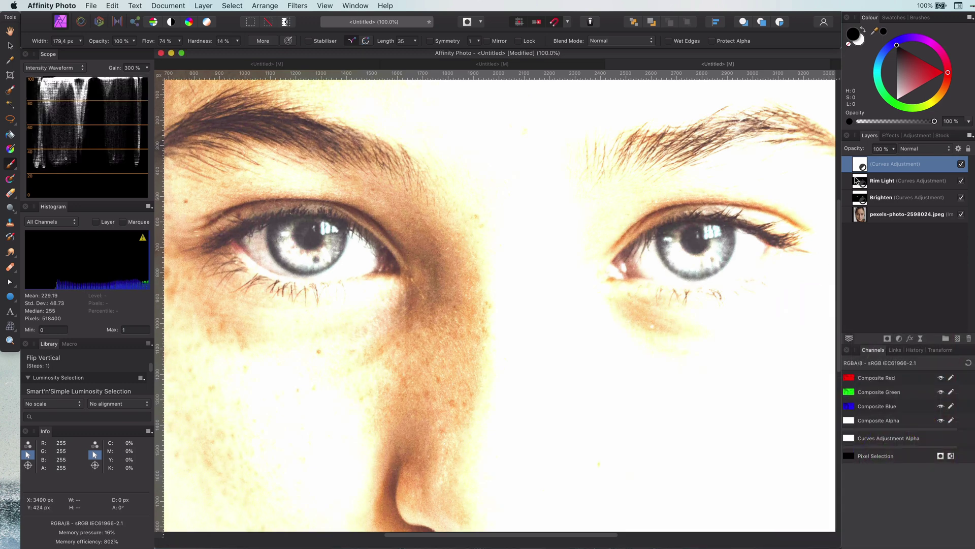
key("super+i")
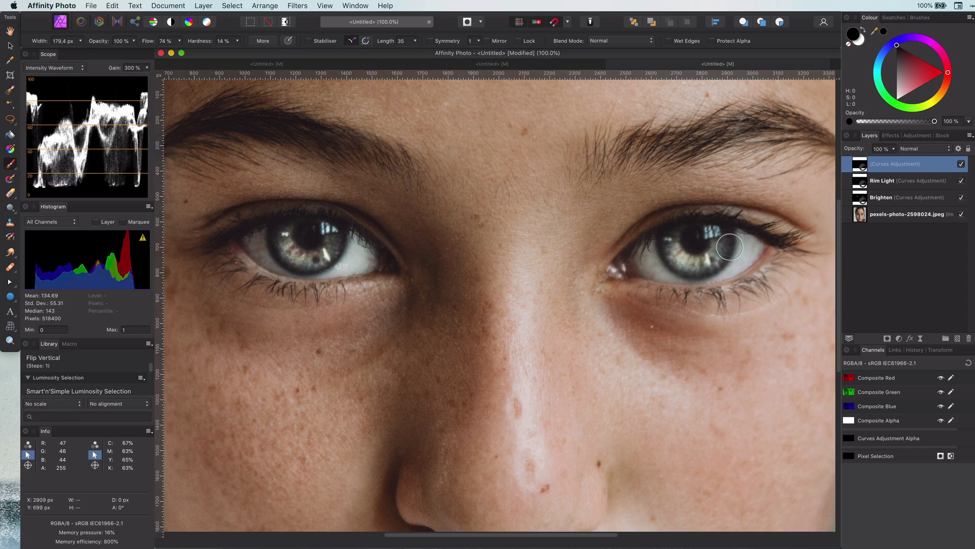
Set up a white brush about 18 px wide with 11% flow and 38% hardness, zoomed in on the eye
key("bracketleft")
key("bracketleft")
key("bracketleft")
key("bracketleft")
key("bracketleft")
key("bracketleft")
key("bracketleft")
key("bracketleft")
key("bracketleft")
left_click(179, 41)
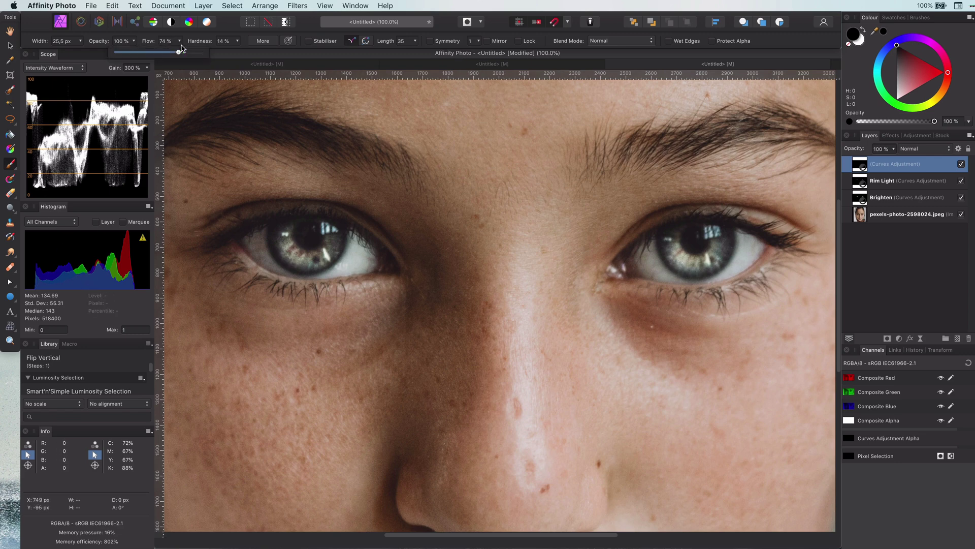
left_click_drag(178, 52, 125, 52)
left_click(238, 41)
left_click_drag(234, 52, 257, 52)
scroll(696, 261, "up", 3)
key("x")
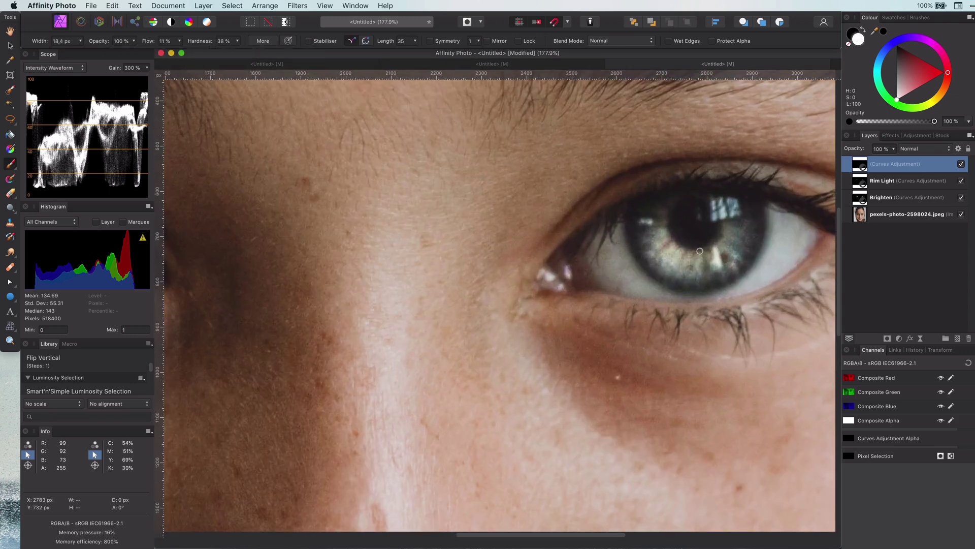
Paint thin white streaks radiating through both irises on the third Curves mask, using a roughly 6 px brush and lowering its flow to 6%
key("bracketleft")
key("bracketleft")
key("bracketleft")
key("bracketleft")
key("bracketleft")
scroll(689, 252, "left", 8)
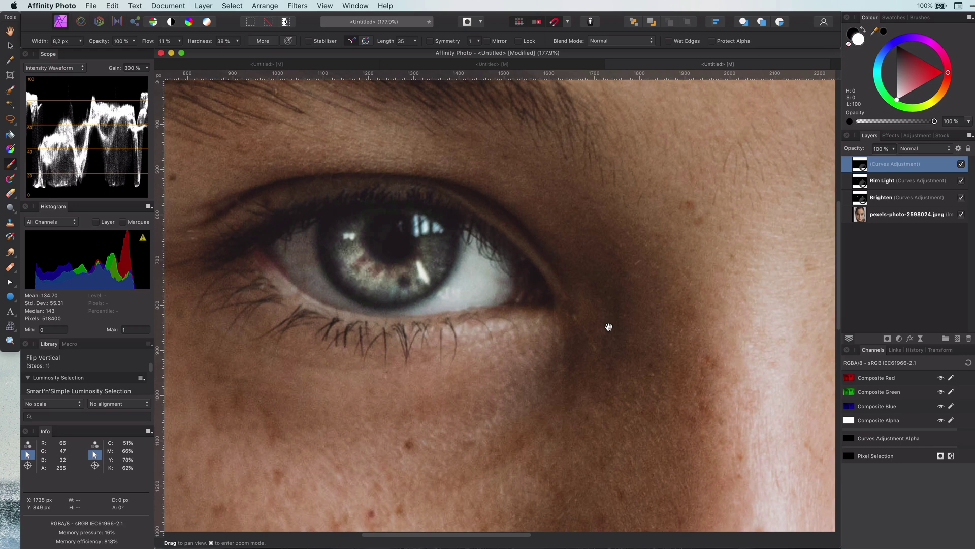
key("bracketleft")
key("bracketleft")
key("bracketleft")
left_click_drag(375, 265, 369, 275)
left_click_drag(358, 247, 337, 243)
left_click_drag(179, 40, 175, 41)
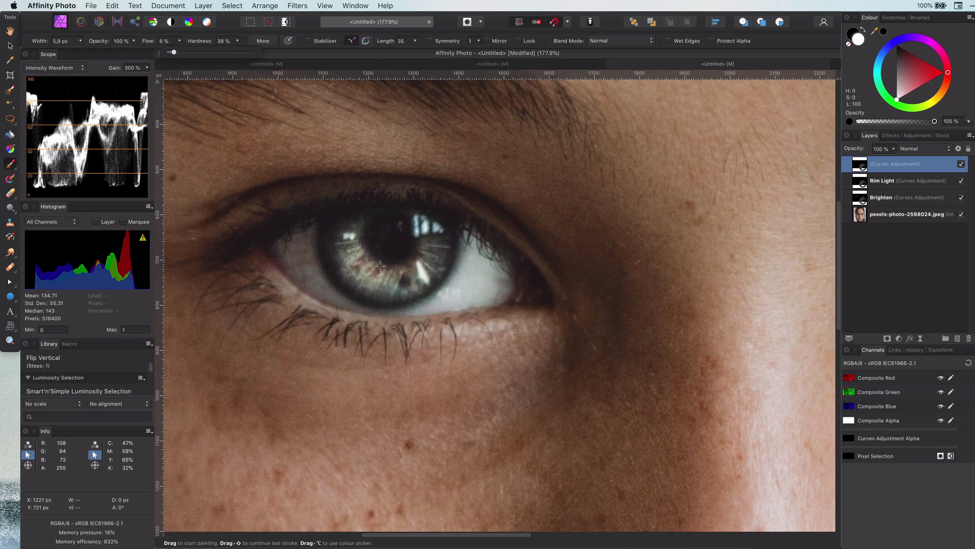
left_click_drag(423, 257, 439, 262)
Enlarge the brush to about 21 px and soften the painted streaks in the right iris with black
scroll(423, 248, "right", 8)
key("bracketright")
key("bracketright")
key("bracketright")
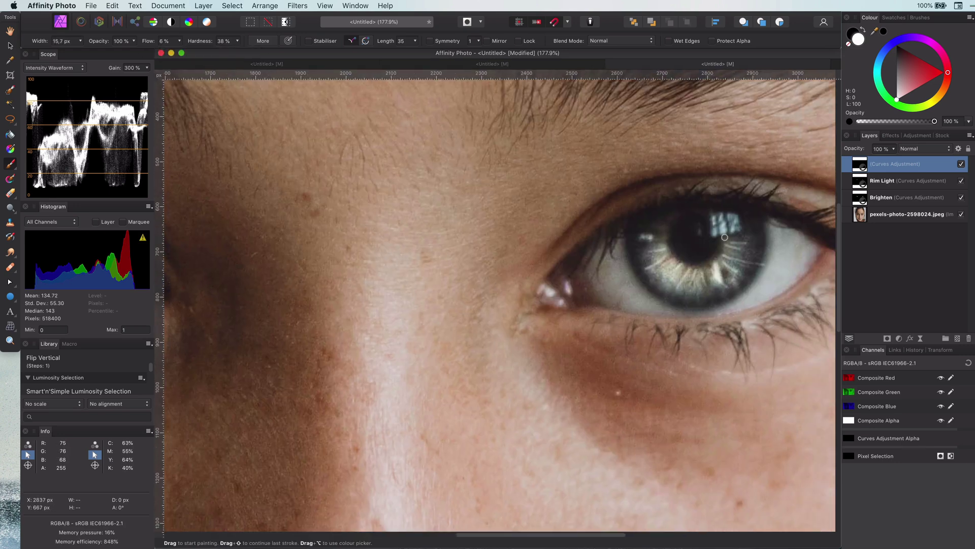
key("x")
Add a fourth Curves adjustment, pull its curve down to about X 0.515, Y 0.195, and invert its mask
left_click(899, 338)
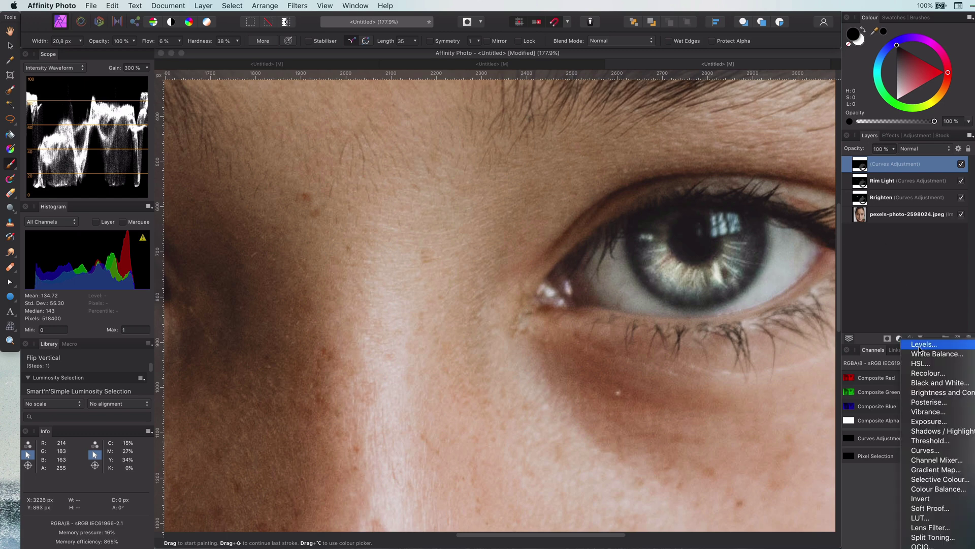
left_click(947, 451)
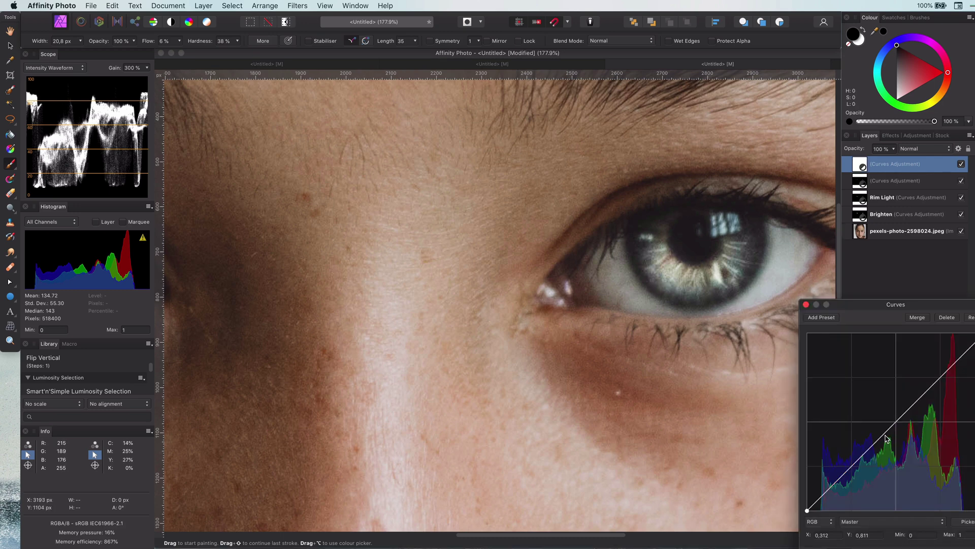
left_click_drag(886, 439, 899, 478)
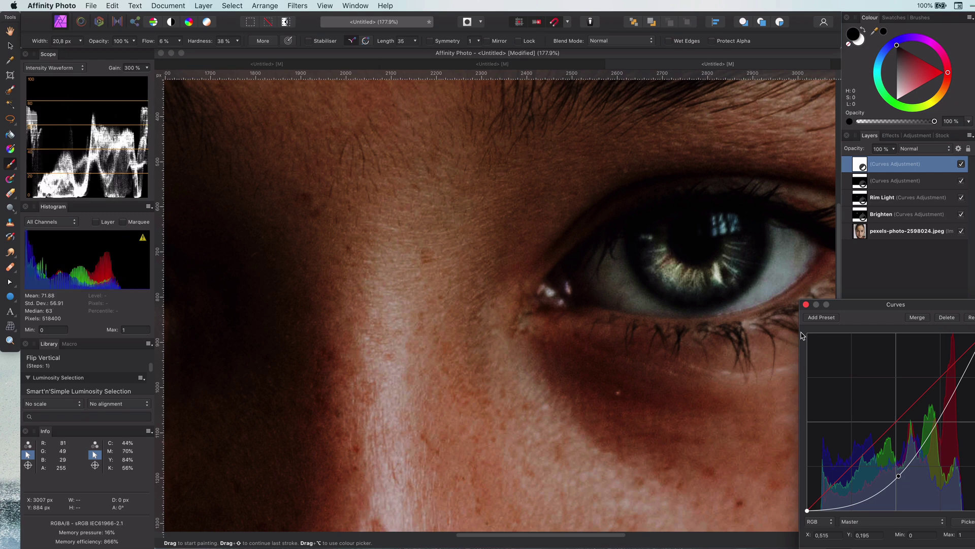
left_click(806, 304)
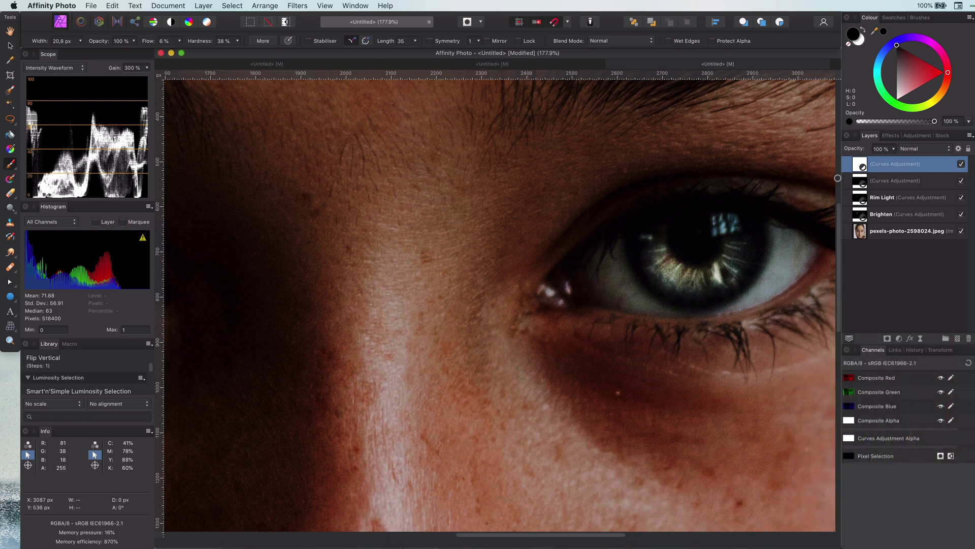
key("super+i")
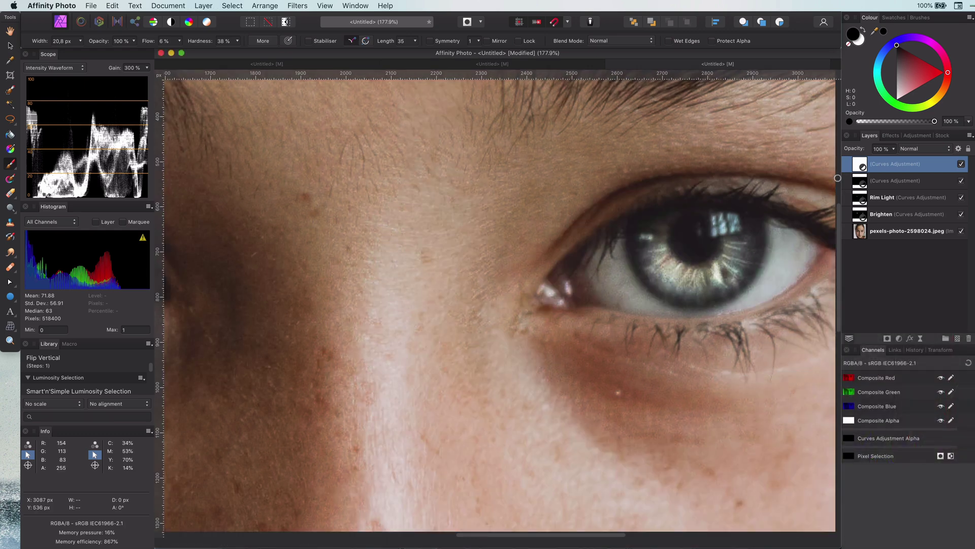
Paint fine white strokes about 9 px wide on the darkening Curves mask over the irises, and review both eyes at 100% zoom
key("x")
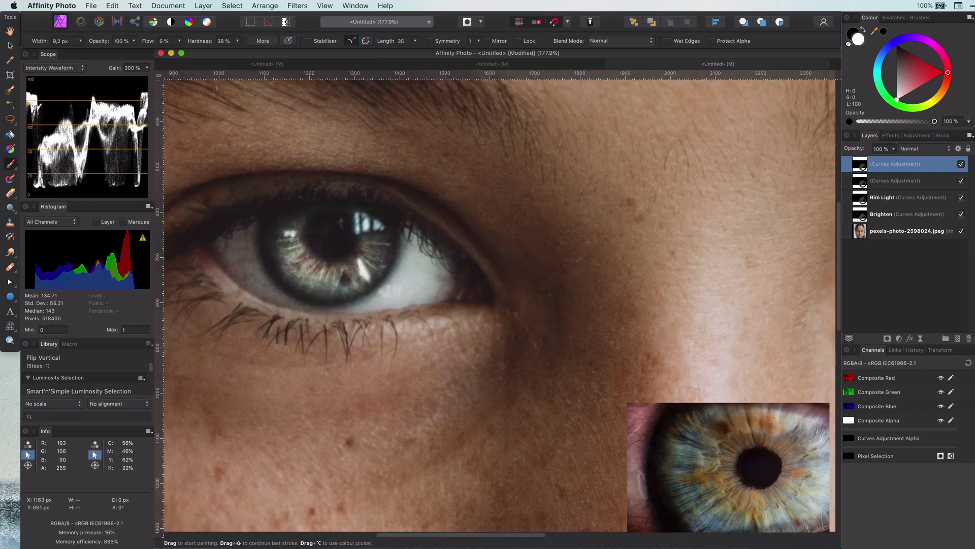
scroll(428, 242, "down", 5)
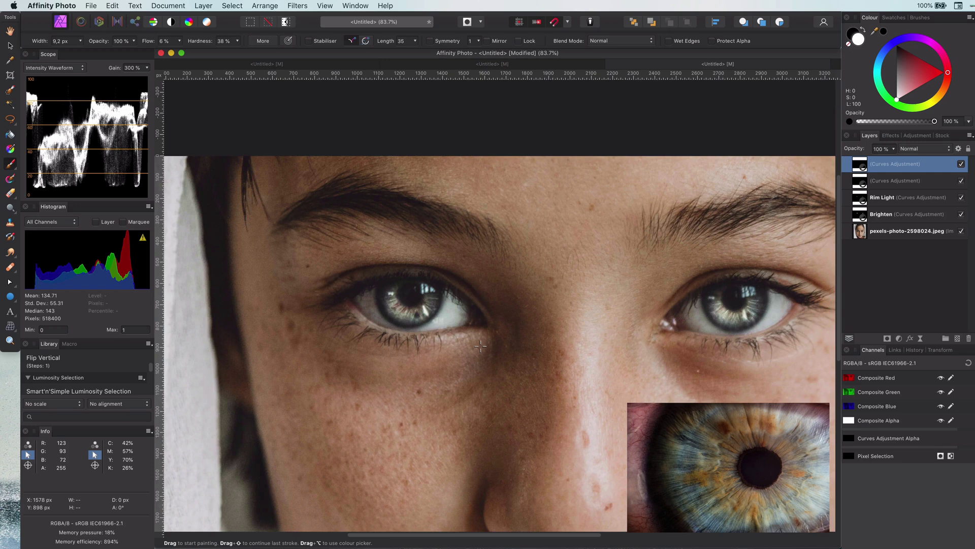
key("super+1")
scroll(672, 325, "up", 3)
Compare the irises with the third Curves layer hidden, and lower the opacity of both unnamed Curves adjustments to 61%
left_click(894, 180)
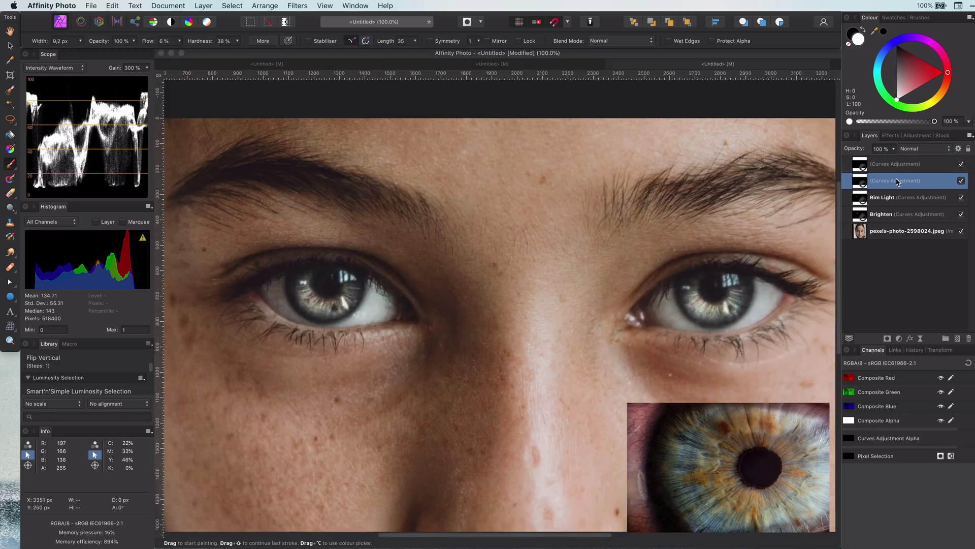
left_click(961, 180)
left_click(961, 181)
left_click(895, 164, "shift")
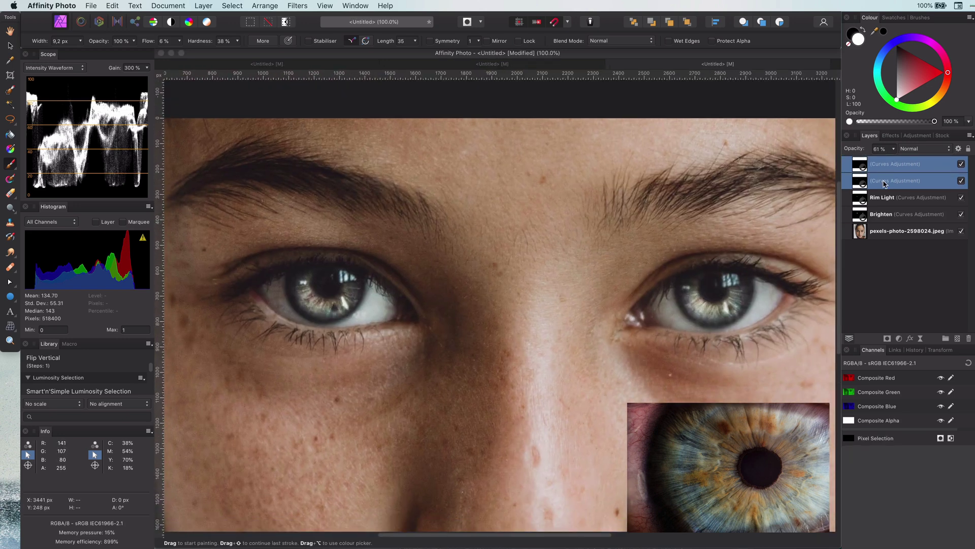
Rename the top Curves layer Iris Enhance -Dark and the one below it Iris Enhance - Light
double_click(887, 165)
type("Iris Enhance -Dark")
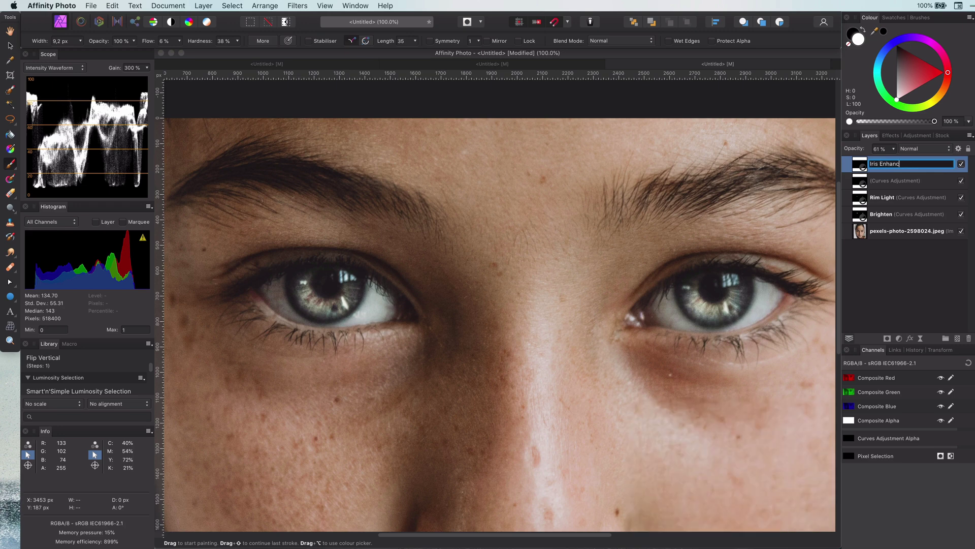
key("Tab")
type("Iris Enhance - Light")
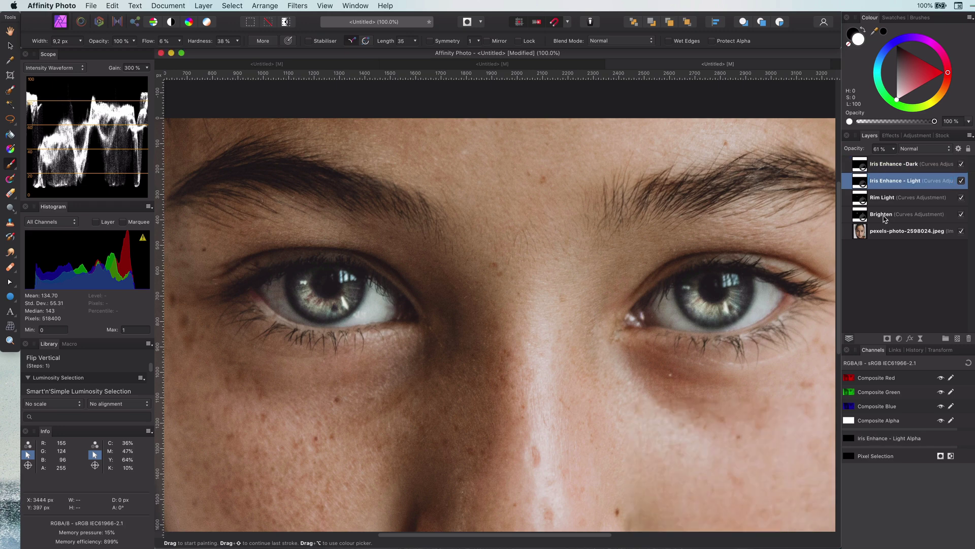
key("Return")
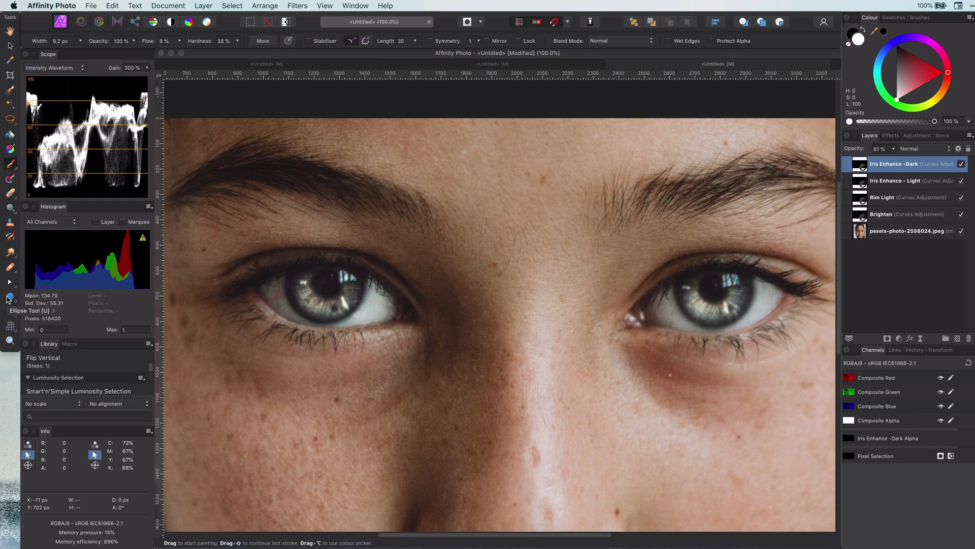
Draw a small ellipse on the upper-left of the left iris and fill it with a linear gradient from white to 0% opacity
left_click(9, 299)
left_click_drag(292, 276, 327, 276)
scroll(298, 283, "up", 5)
left_click(11, 149)
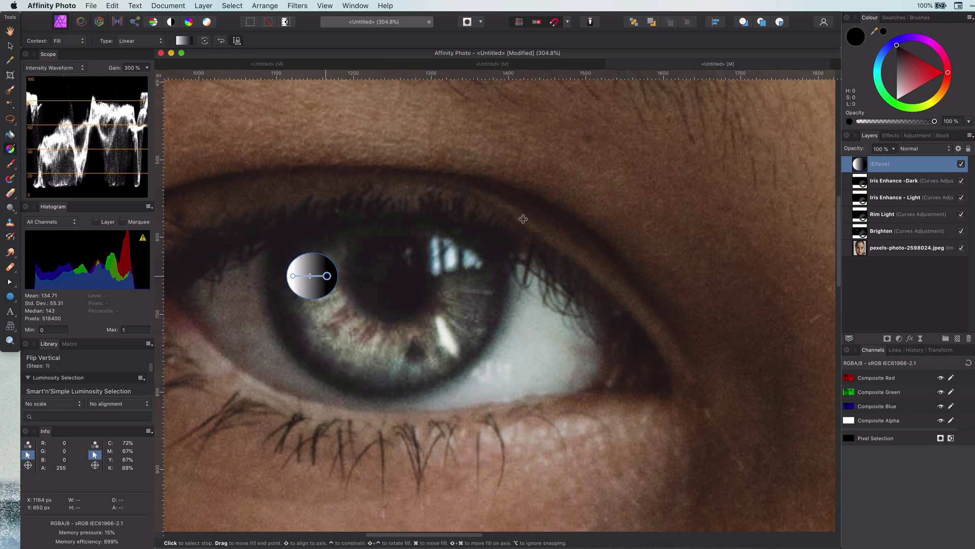
left_click(897, 100)
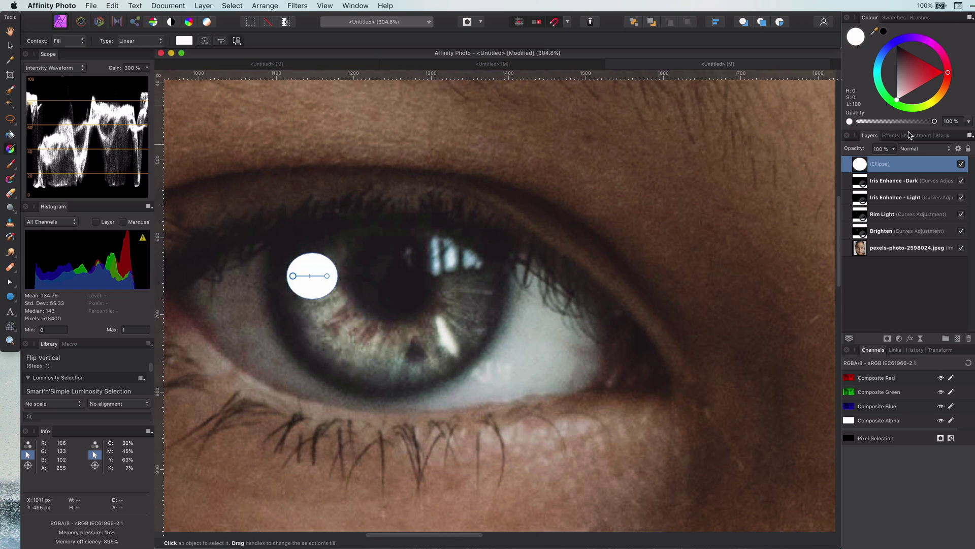
left_click_drag(935, 121, 859, 121)
Move the ellipse slightly toward the iris edge, rotate it counter-clockwise, and reduce its height a little
left_click(10, 45)
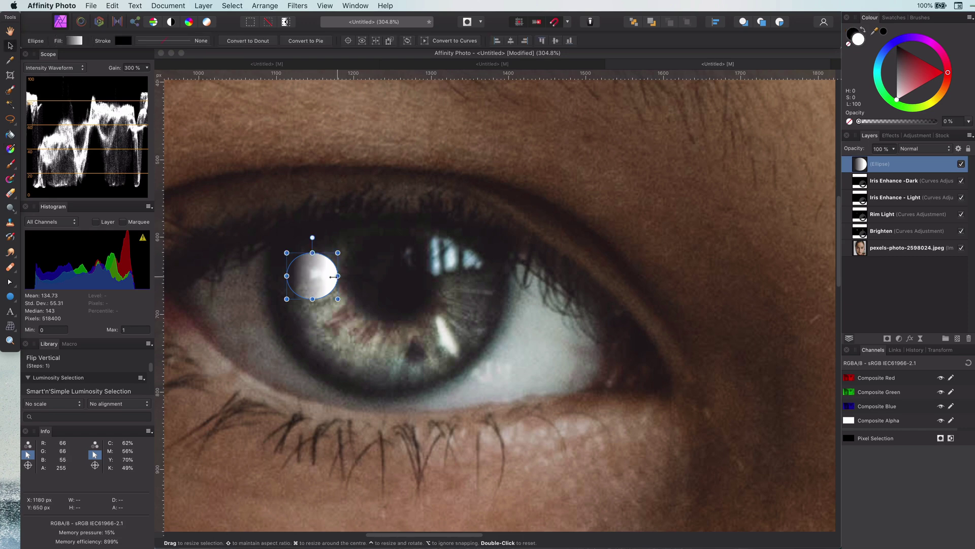
left_click_drag(307, 283, 303, 281)
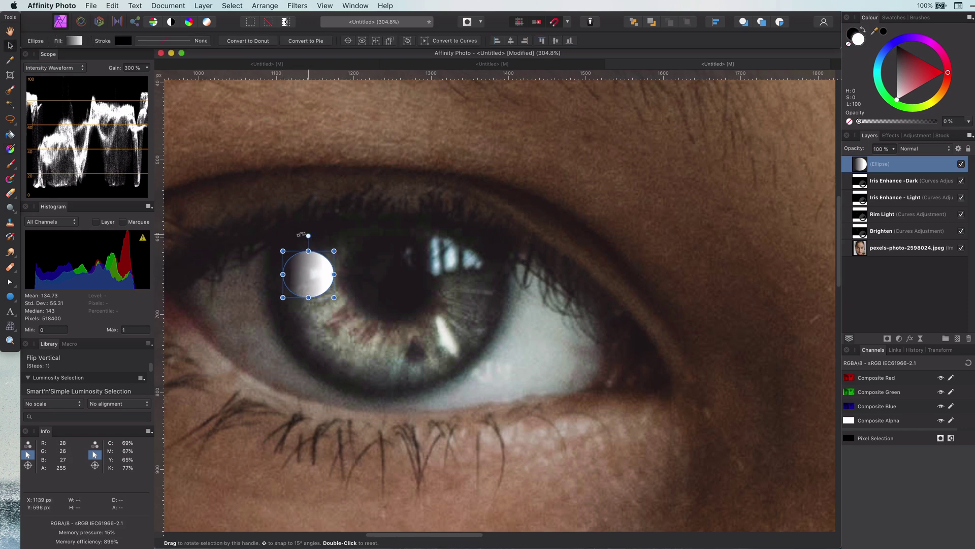
left_click_drag(307, 235, 302, 236)
left_click_drag(312, 298, 312, 292)
scroll(383, 331, "down", 4)
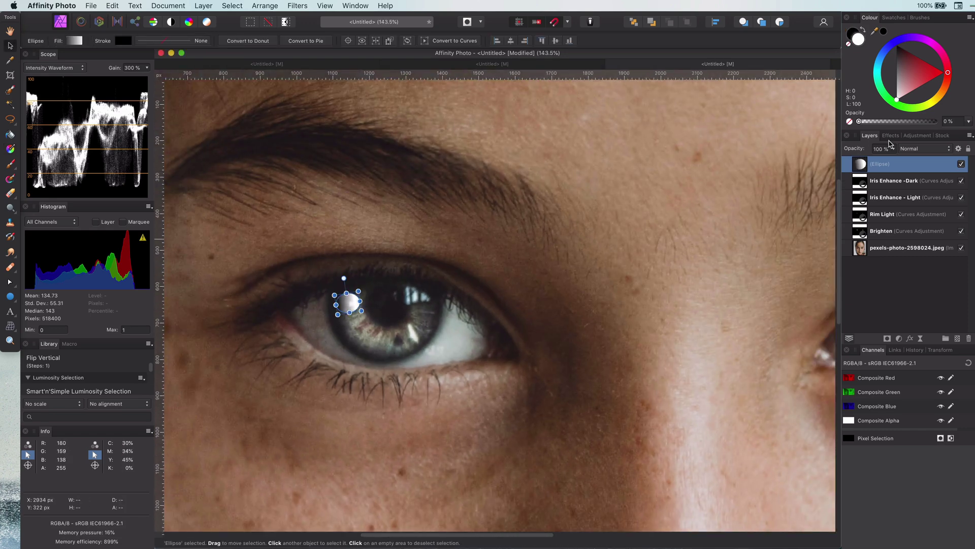
Try the Average blend mode on the ellipse, switch it to Soft Light, and inspect the reflection deselected
left_click(920, 148)
left_click(918, 384)
left_click(917, 149)
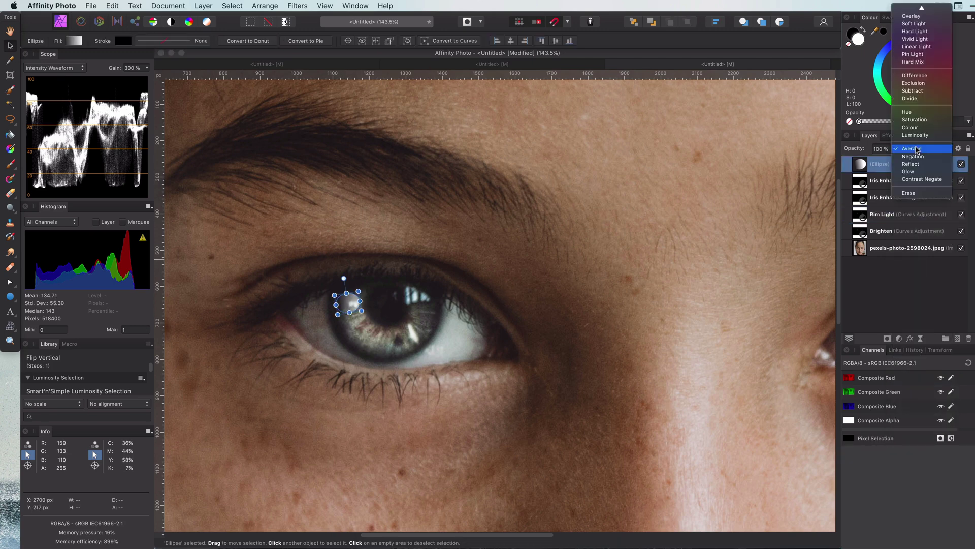
left_click(939, 24)
left_click(536, 307)
scroll(523, 340, "down", 2)
scroll(523, 339, "up", 2)
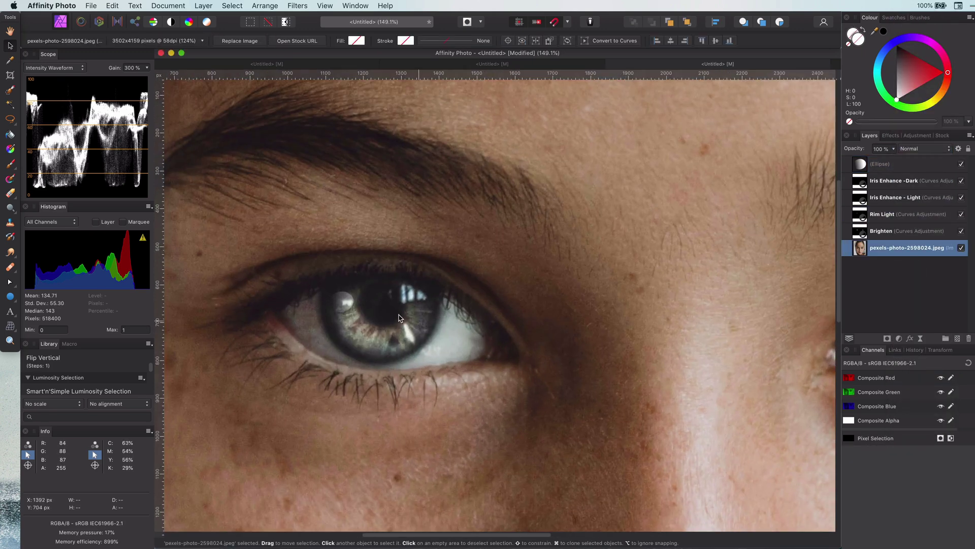
Add a slight Gaussian Blur layer effect to the ellipse to soften its edges
left_click(344, 304)
left_click(890, 135)
left_click(858, 164)
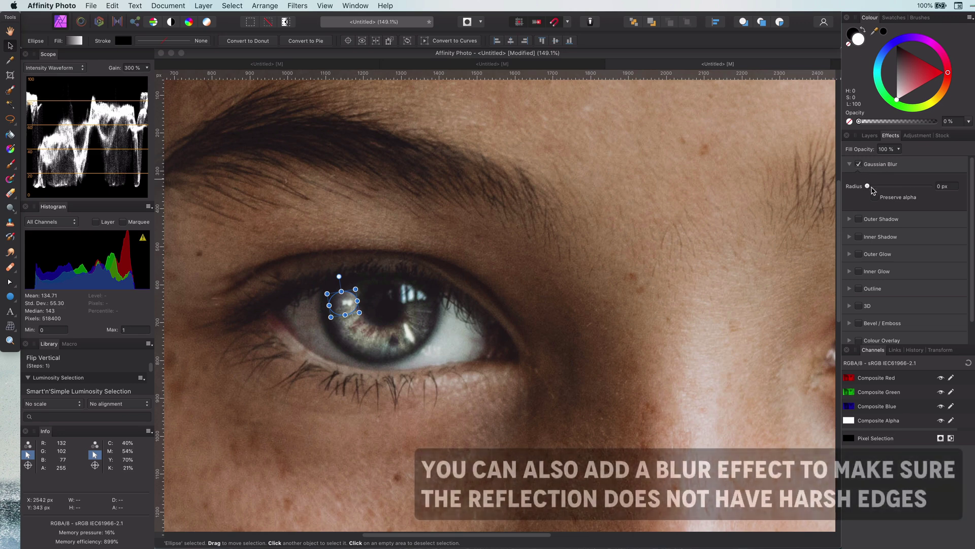
left_click_drag(872, 187, 885, 187)
left_click(870, 135)
left_click(907, 230)
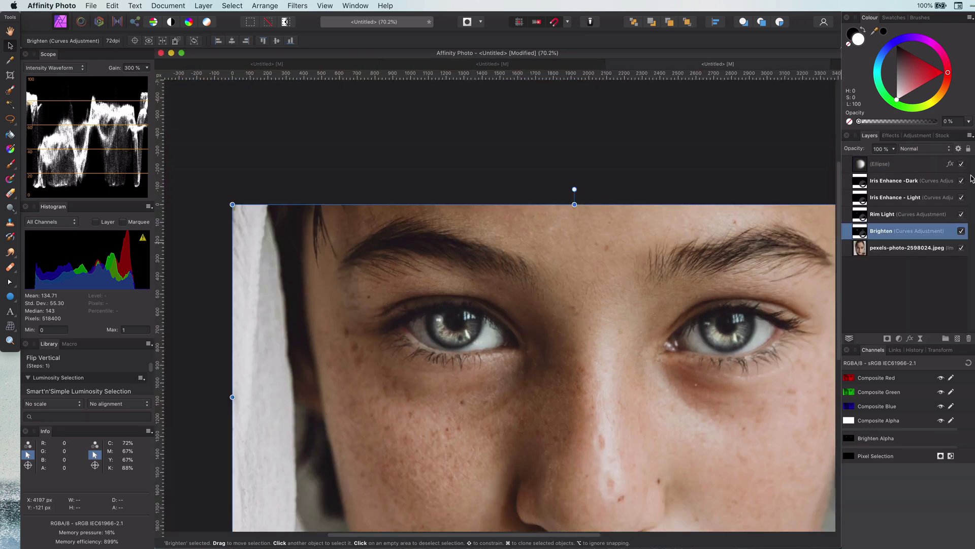
Duplicate the blurred ellipse and move the copy onto the upper-left of the right iris
left_click(899, 165)
key("super+j")
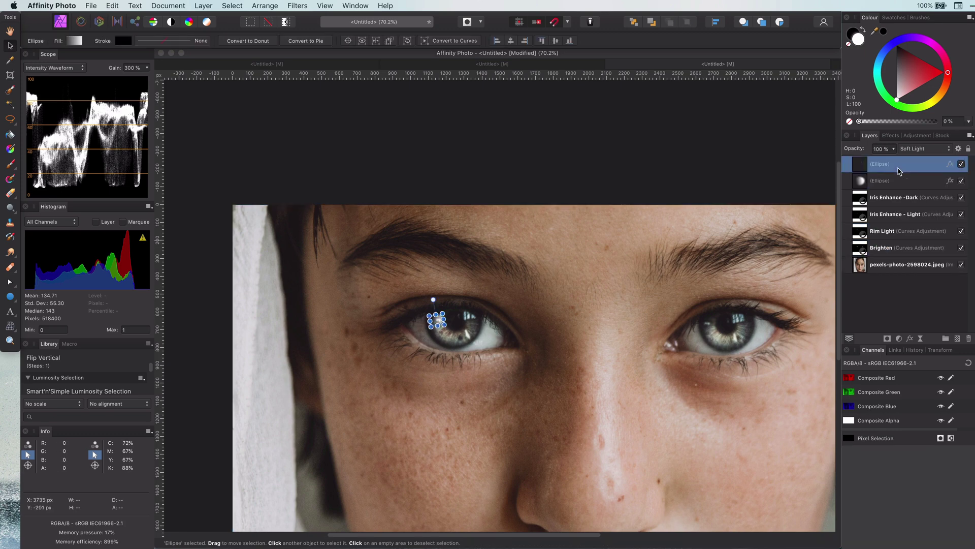
left_click_drag(436, 325, 710, 326)
scroll(710, 327, "up", 5)
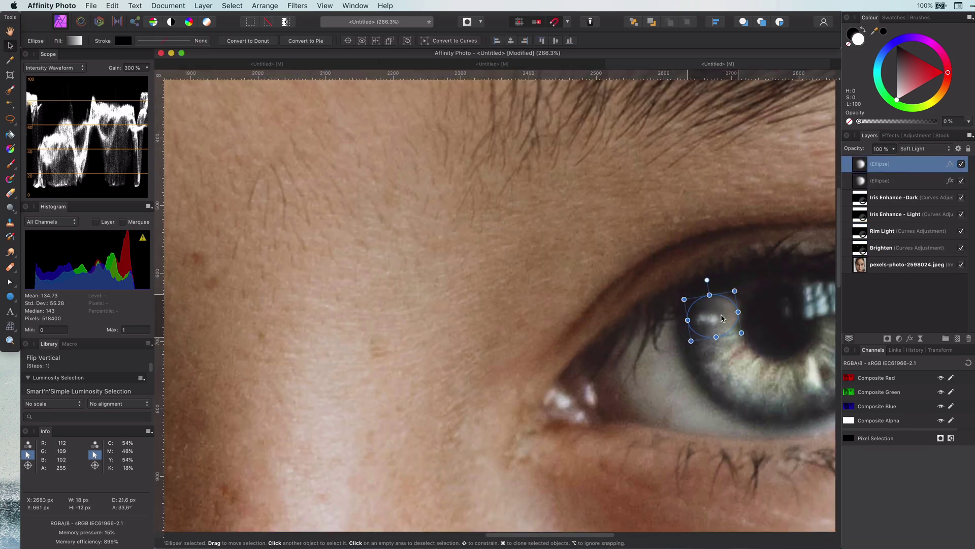
Set the right-eye ellipse's blend mode to Average and its opacity to 83%, and adjust its position on the iris
left_click(924, 148)
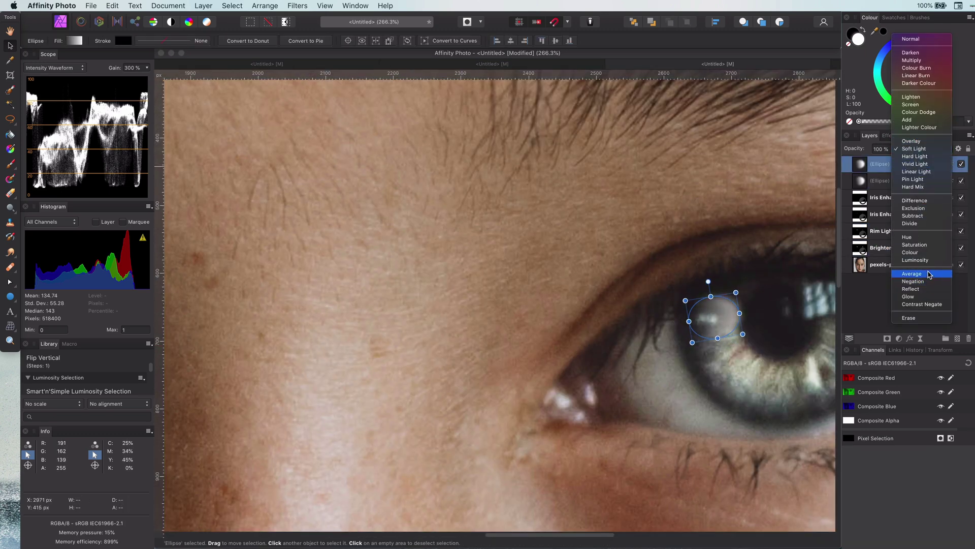
left_click(929, 272)
left_click_drag(867, 149, 848, 150)
left_click(696, 365)
left_click(717, 320)
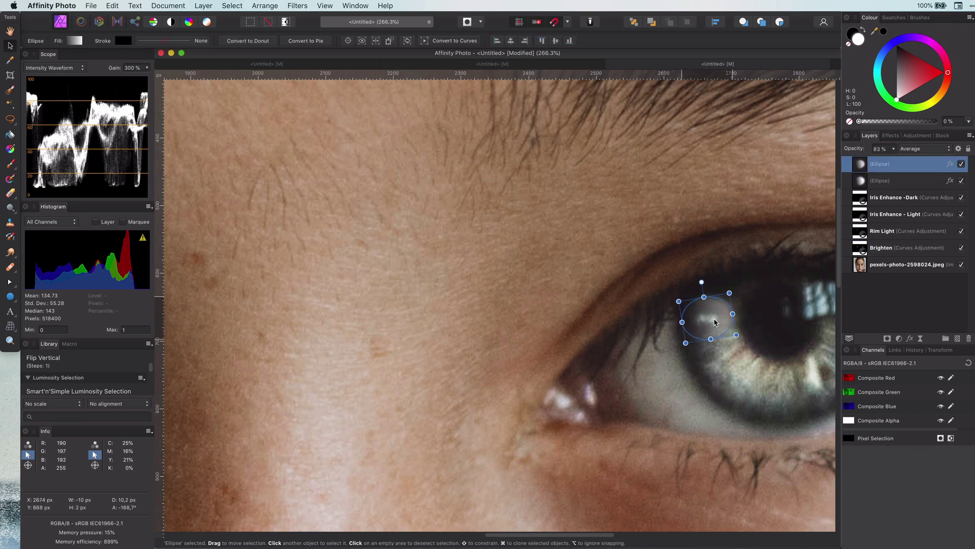
left_click(692, 392)
Set the left-eye ellipse's blend mode to Average, reposition it on the iris, and review both eyes at 100% zoom
scroll(693, 392, "down", 5)
scroll(461, 374, "up", 3)
left_click(431, 365)
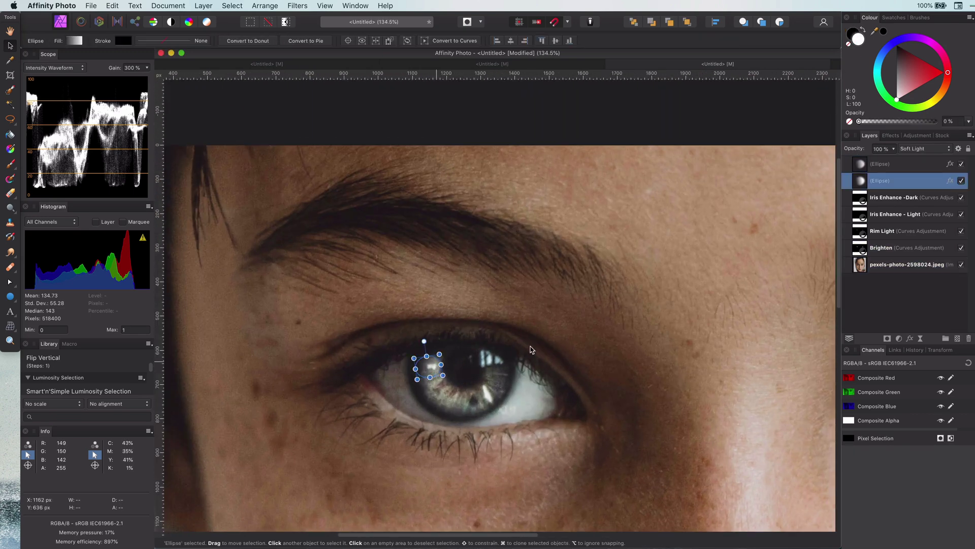
left_click(923, 148)
left_click(926, 273)
scroll(446, 359, "up", 4)
left_click_drag(407, 376, 361, 384)
left_click(550, 412)
left_click(417, 377)
left_click_drag(432, 375, 424, 376)
left_click(527, 391)
scroll(526, 392, "down", 8)
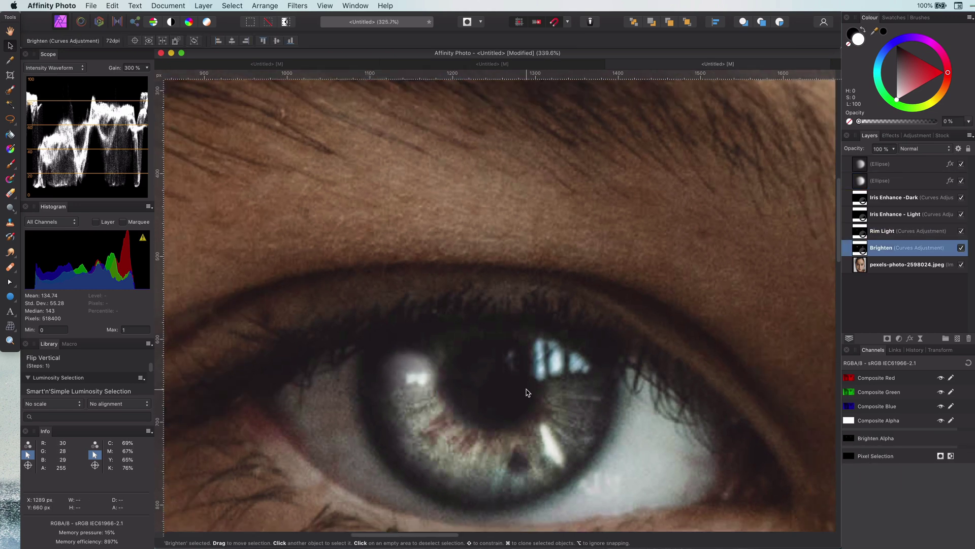
left_click_drag(589, 399, 535, 352)
scroll(537, 353, "up", 4)
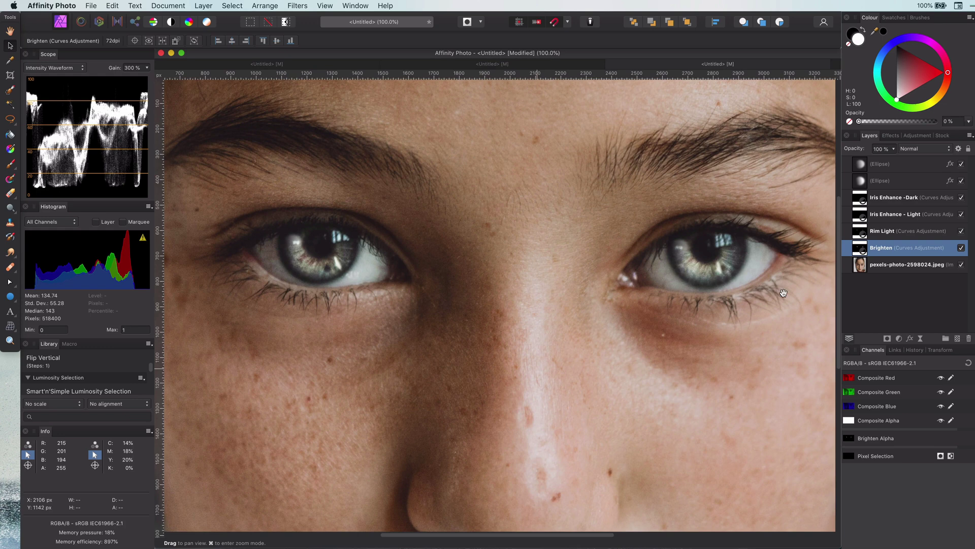
Group the two reflection ellipses and name the group Reflections
left_click(890, 164)
left_click(893, 181, "shift")
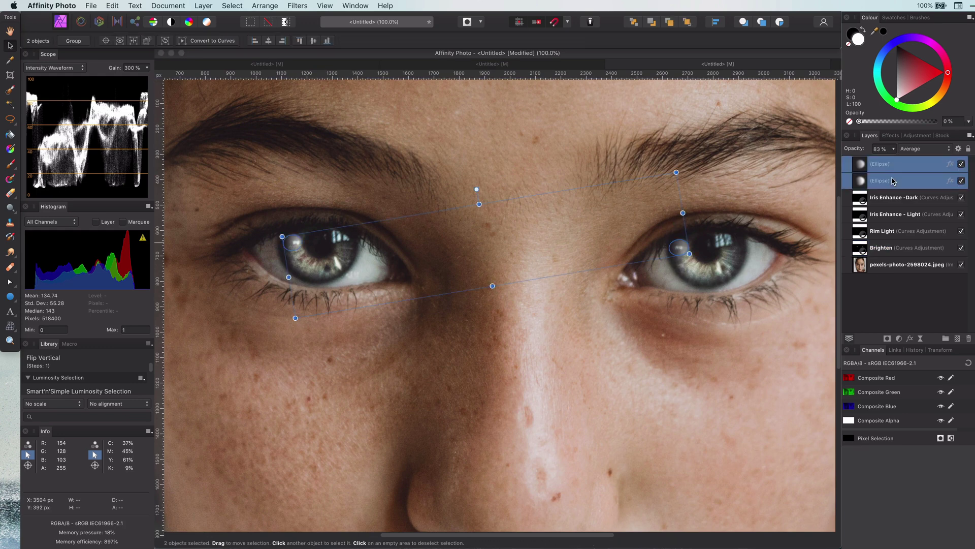
key("super+g")
double_click(901, 164)
type("Reflectio")
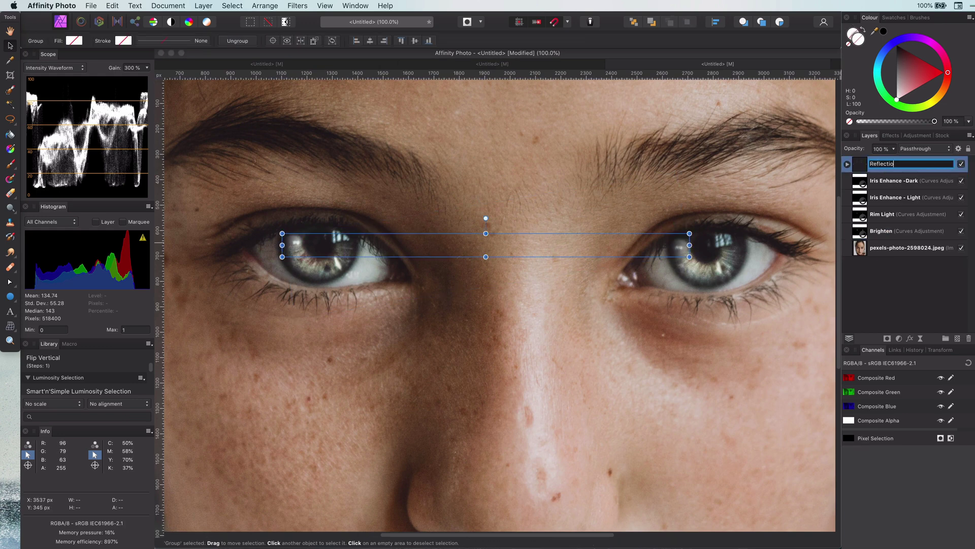
type("ns")
key("Return")
left_click(681, 352)
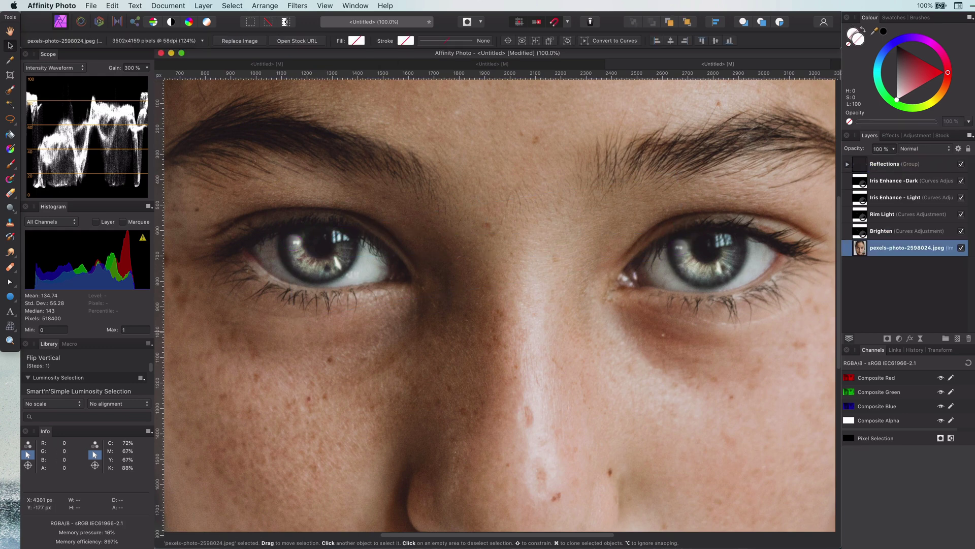
Add a Curves adjustment above the Reflections group and raise its midtones to brighten the image
left_click(862, 180)
left_click(864, 167)
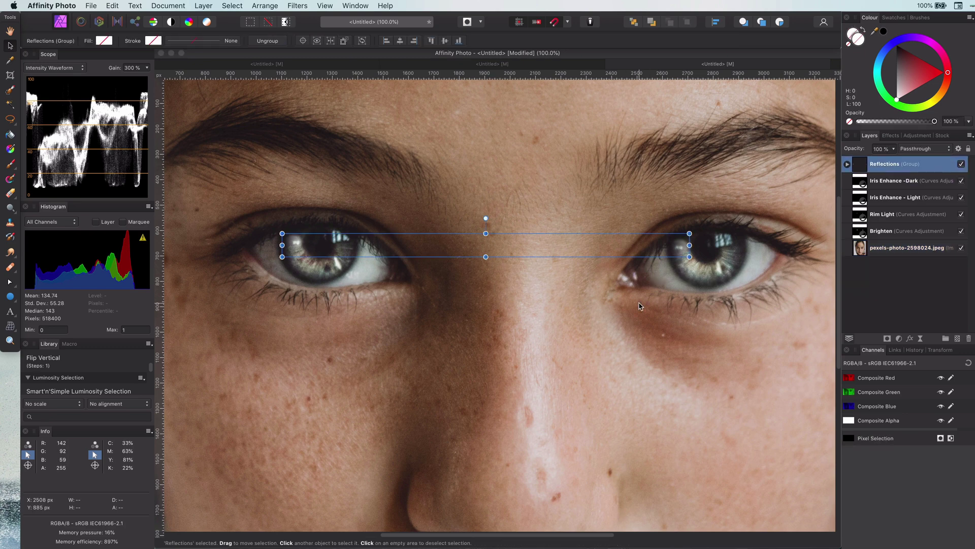
left_click(899, 339)
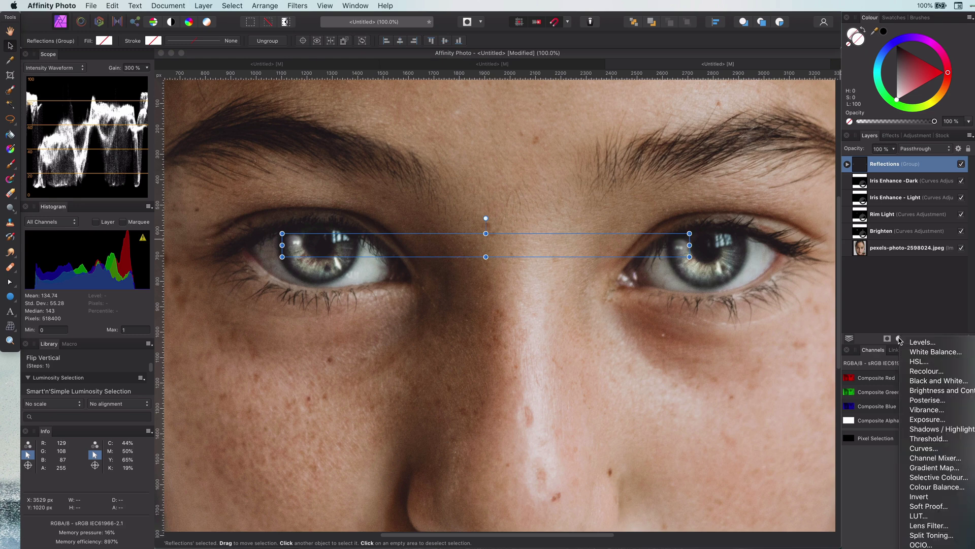
left_click(938, 449)
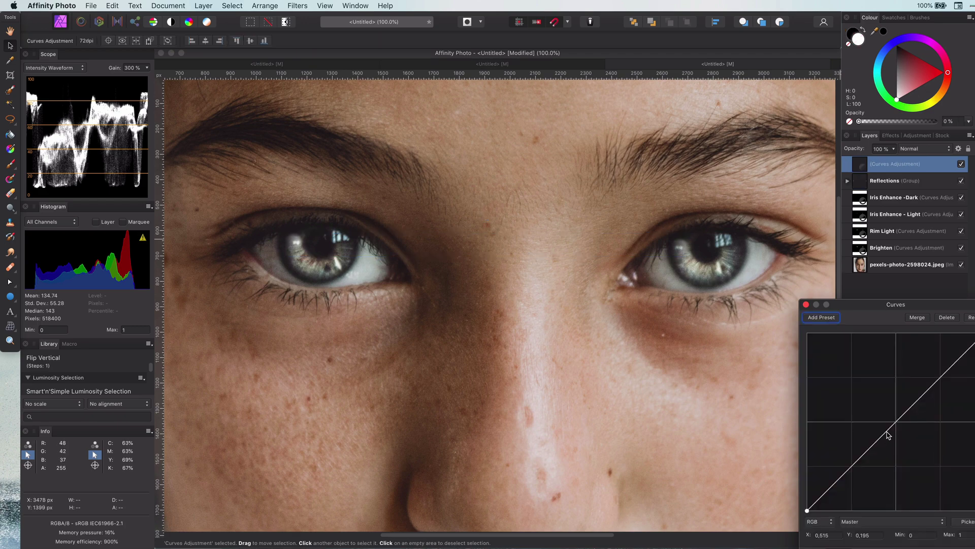
left_click_drag(893, 427, 886, 400)
left_click(806, 305)
Invert the new Curves adjustment's mask and rename the layer Eye white
key("super+i")
left_click(892, 164)
type("Eye ")
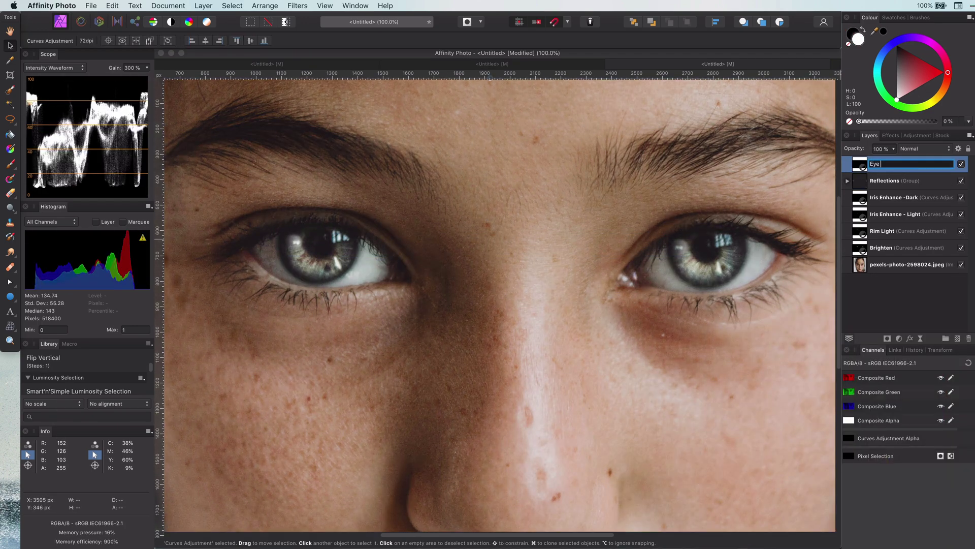
type(" white")
key("Return")
Paint white with a 78.8 px brush on the Eye white mask over the whites of both eyes
key("b")
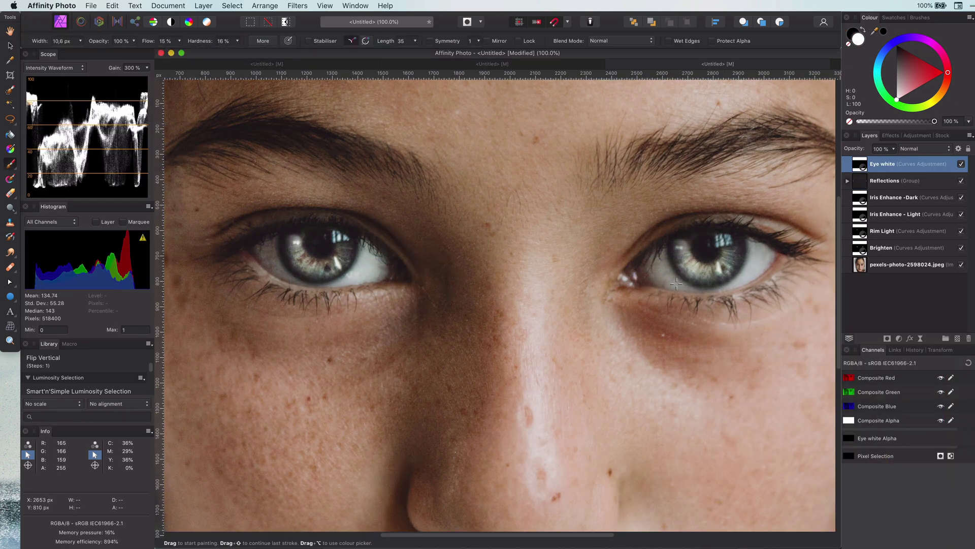
key("bracketright")
key("bracketright")
key("bracketright")
key("bracketright")
key("bracketright")
mouse_move(759, 245)
left_mouse_down()
mouse_move(706, 288)
mouse_move(737, 279)
mouse_move(645, 259)
left_mouse_up()
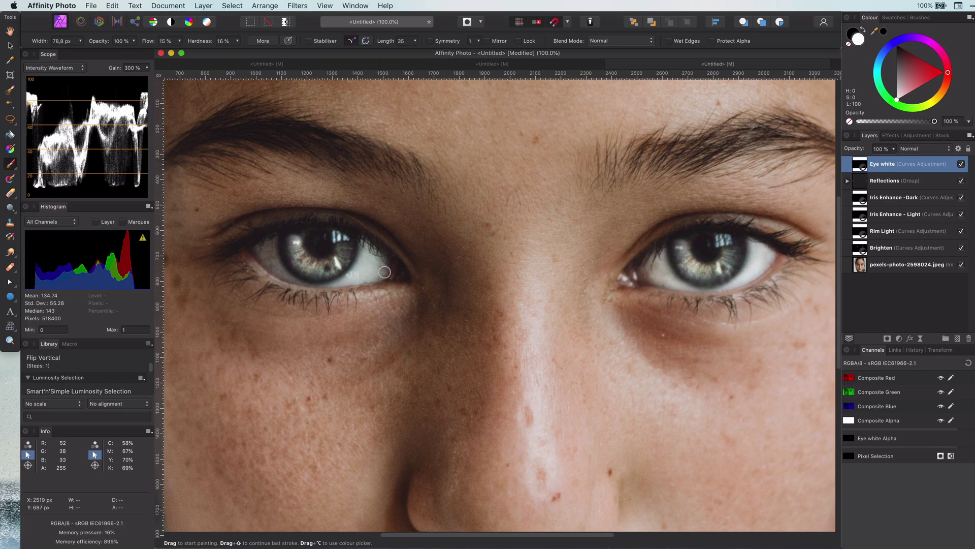
mouse_move(385, 272)
left_mouse_down()
mouse_move(348, 278)
mouse_move(268, 247)
mouse_move(334, 282)
mouse_move(265, 254)
left_mouse_up()
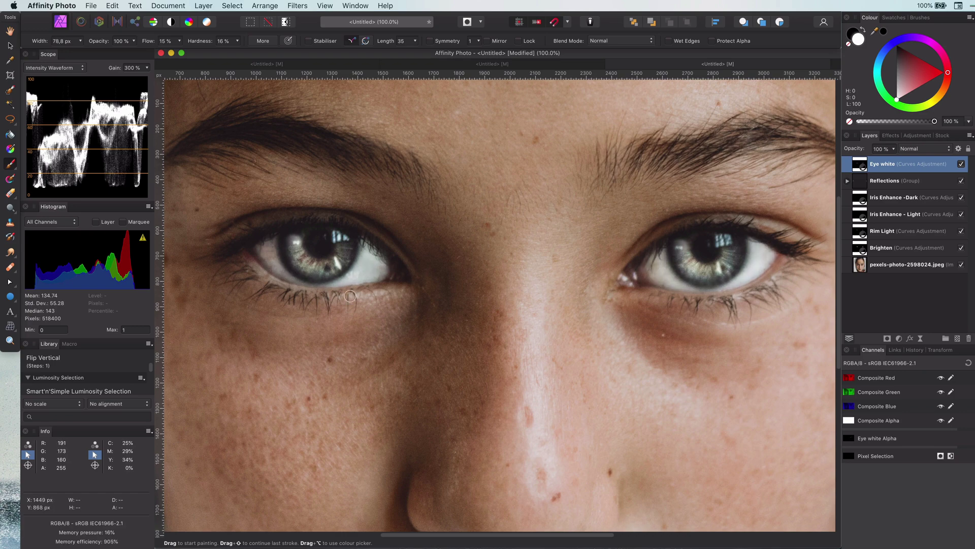
left_click_drag(350, 296, 287, 274)
Adjust the blend ranges of the Eye white layer in its Blend Options
left_click(958, 148)
left_click_drag(923, 226, 971, 359)
left_click_drag(865, 352, 851, 257)
left_click(626, 73)
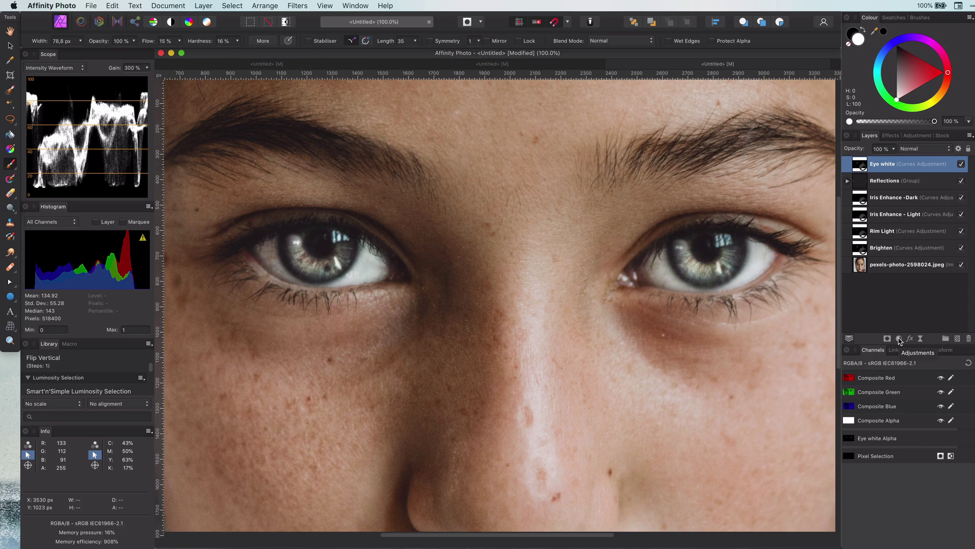
Add a Curves adjustment above Eye white and pull its midtones and shadows down to darken the image
left_click(900, 339)
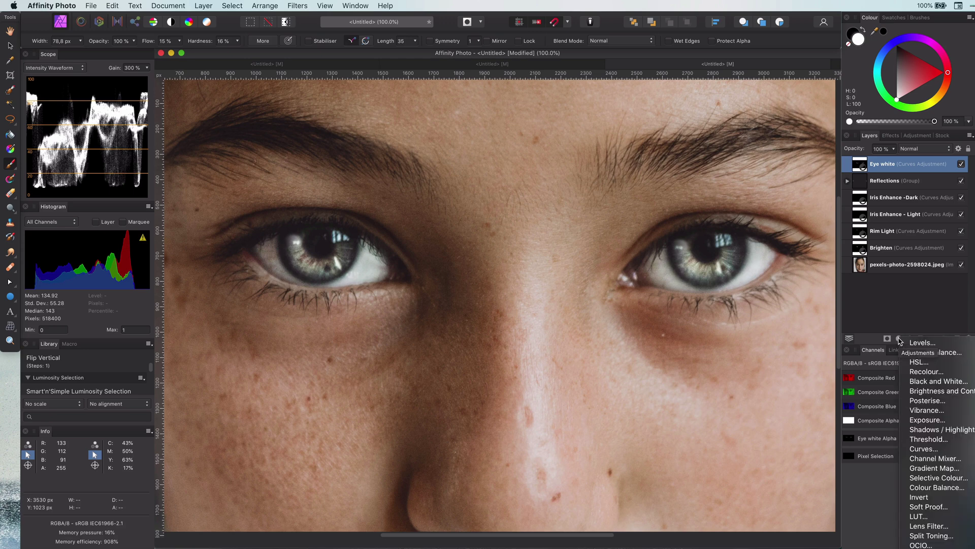
left_click(930, 449)
left_click_drag(910, 406, 912, 440)
left_click_drag(858, 485, 858, 491)
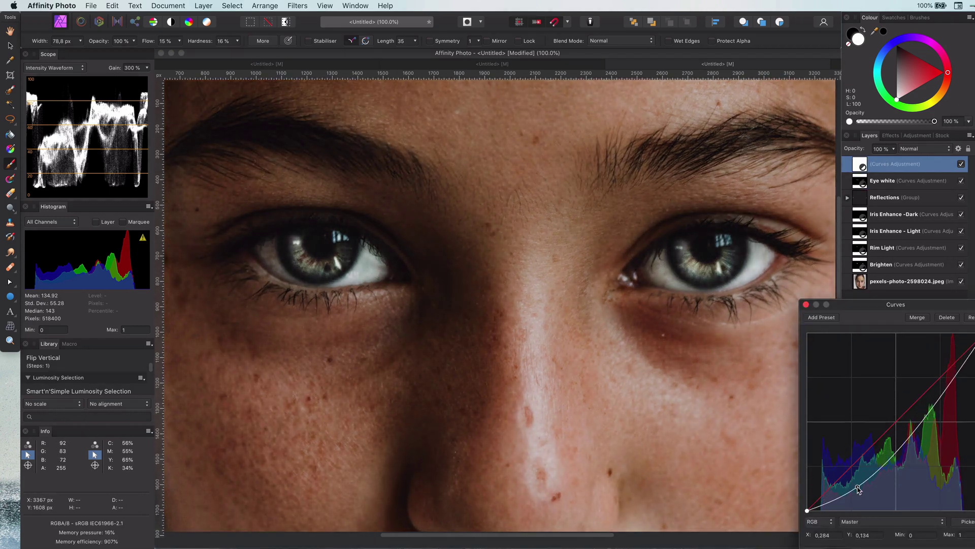
left_click(807, 304)
Invert the darkening Curves adjustment's mask and rename the layer Darken
key("super+i")
left_click(880, 164)
type("Darken")
key("Return")
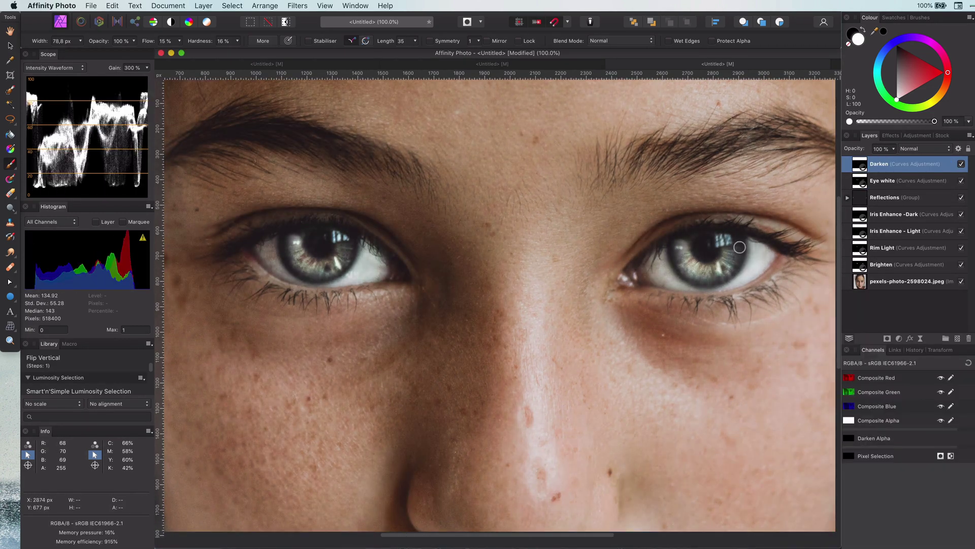
Paint on the Darken mask along the lash lines and eyelid edges of both eyes
mouse_move(671, 241)
left_mouse_down()
mouse_move(656, 226)
mouse_move(813, 272)
mouse_move(671, 300)
mouse_move(816, 261)
left_mouse_up()
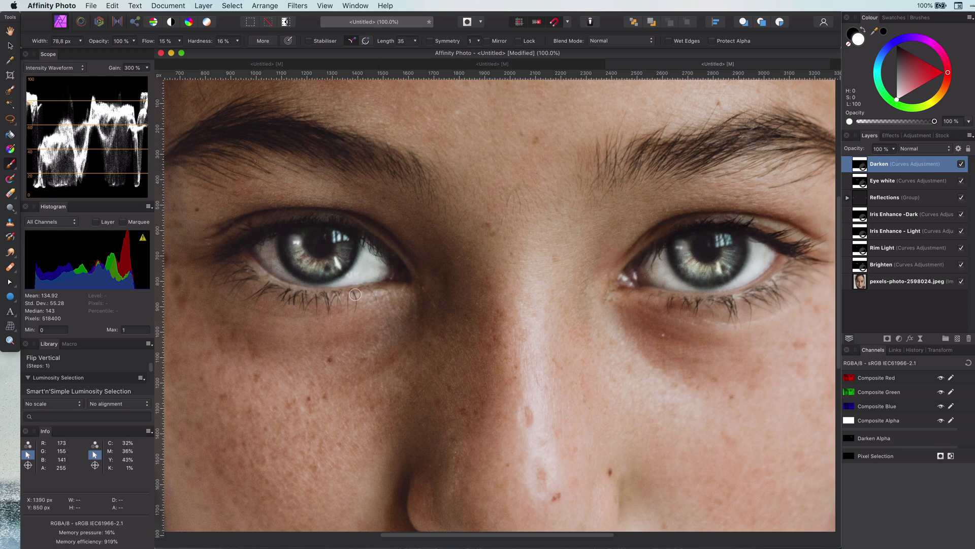
mouse_move(355, 300)
left_mouse_down()
mouse_move(269, 289)
mouse_move(232, 251)
mouse_move(372, 231)
mouse_move(394, 258)
mouse_move(220, 230)
left_mouse_up()
left_click_drag(633, 264, 670, 248)
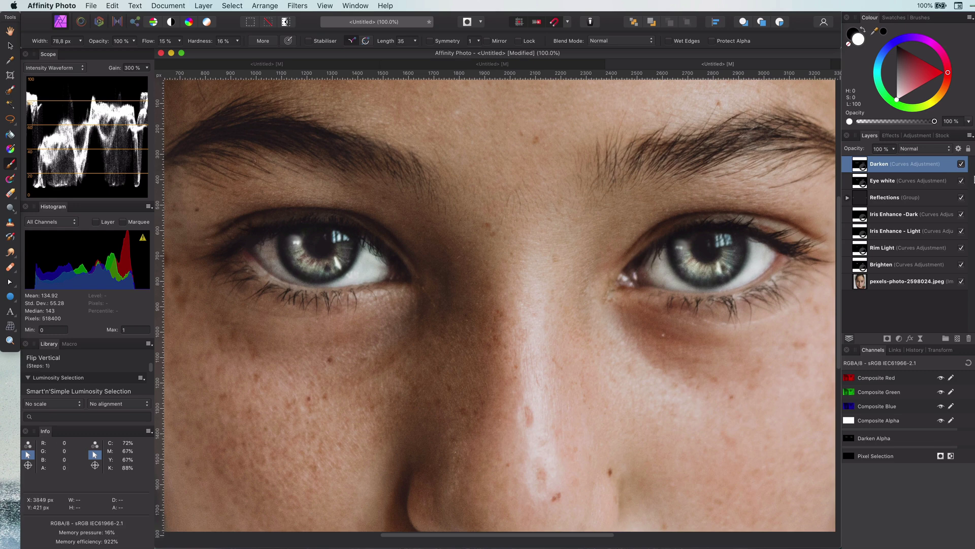
Limit the Darken layer to dark tones by fading its underlying composition range out toward the highlights, and toggle the layer to check it
left_click(958, 149)
mouse_move(974, 227)
left_mouse_down()
mouse_move(974, 355)
mouse_move(964, 355)
left_mouse_up()
left_click(790, 150)
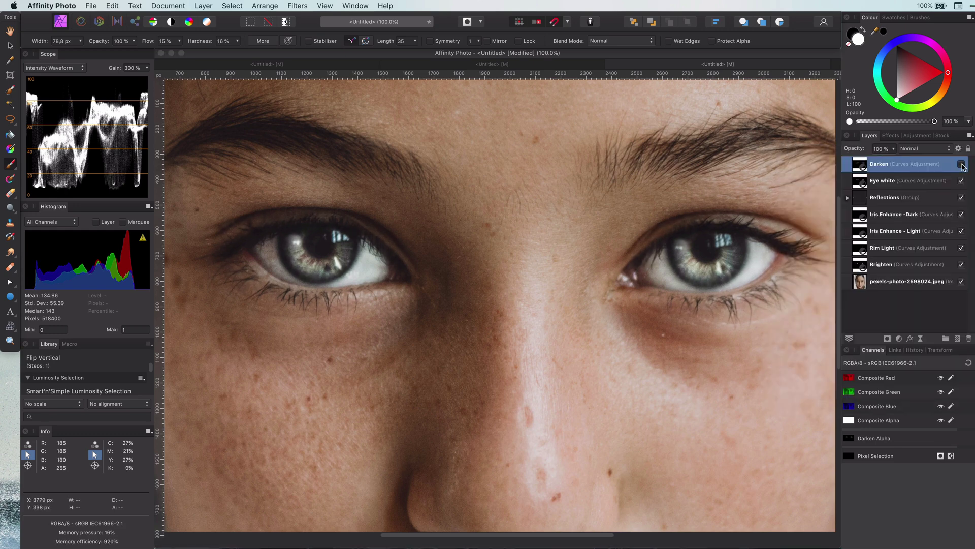
left_click(962, 164)
left_click(958, 149)
left_click_drag(947, 153, 534, 301)
left_click_drag(549, 499, 579, 502)
left_click_drag(510, 374, 552, 374)
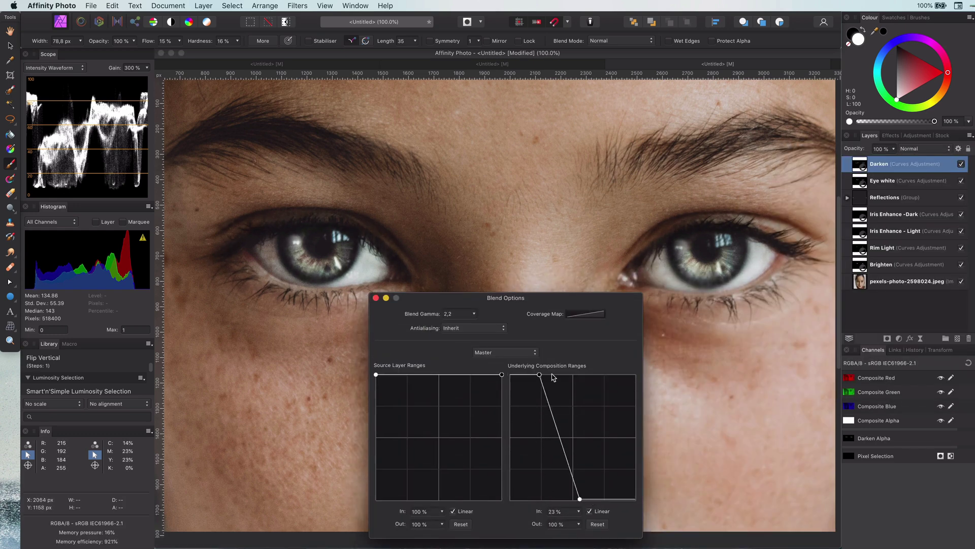
left_click(963, 165)
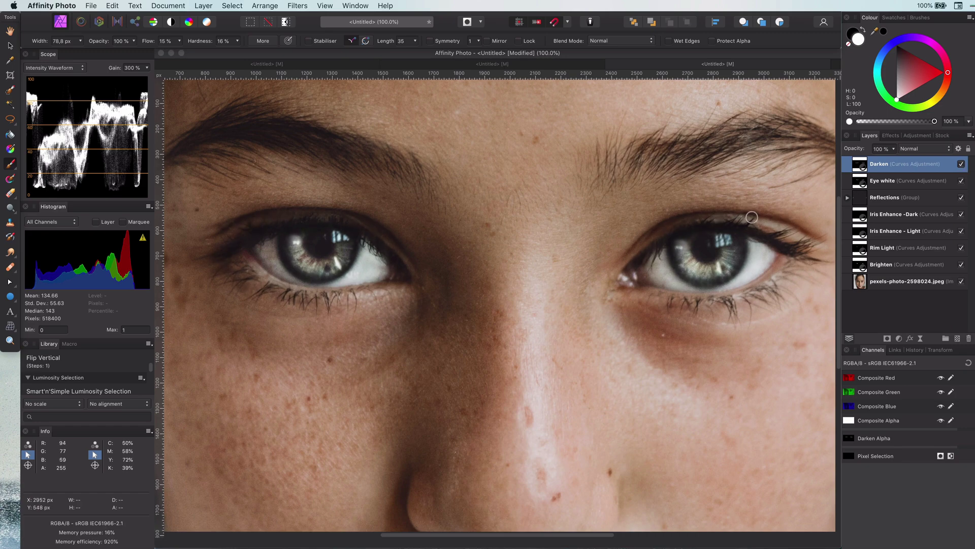
Reduce the brush to 41.1 px and switch its colour to black for refining the Darken mask
scroll(735, 222, "up", 3)
key("bracketleft")
key("bracketleft")
key("bracketleft")
key("bracketleft")
key("x")
scroll(409, 241, "left", 7)
key("super+1")
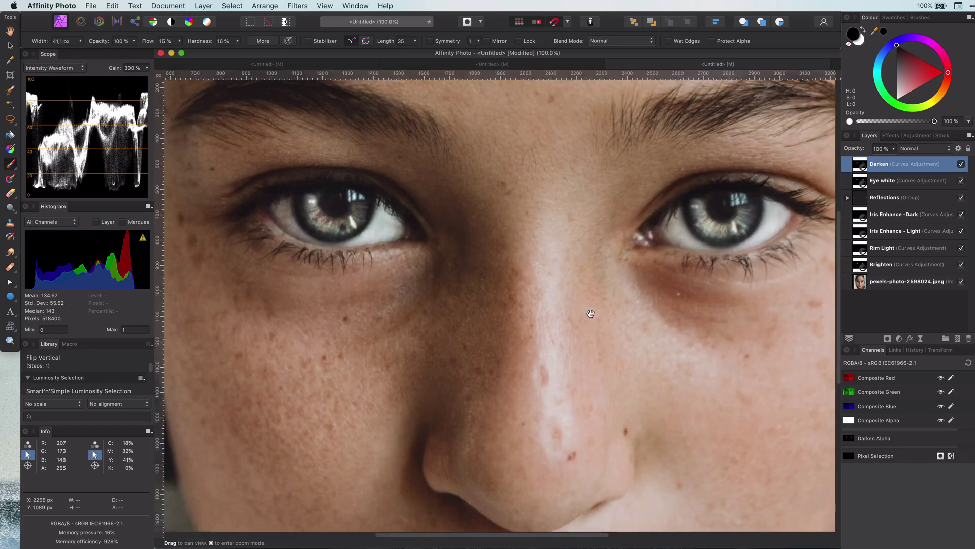
scroll(571, 335, "up", 2)
Select all layers from Darken down to Brighten and toggle their visibility to compare before and after, close up and on the whole image
left_click(931, 264, "shift")
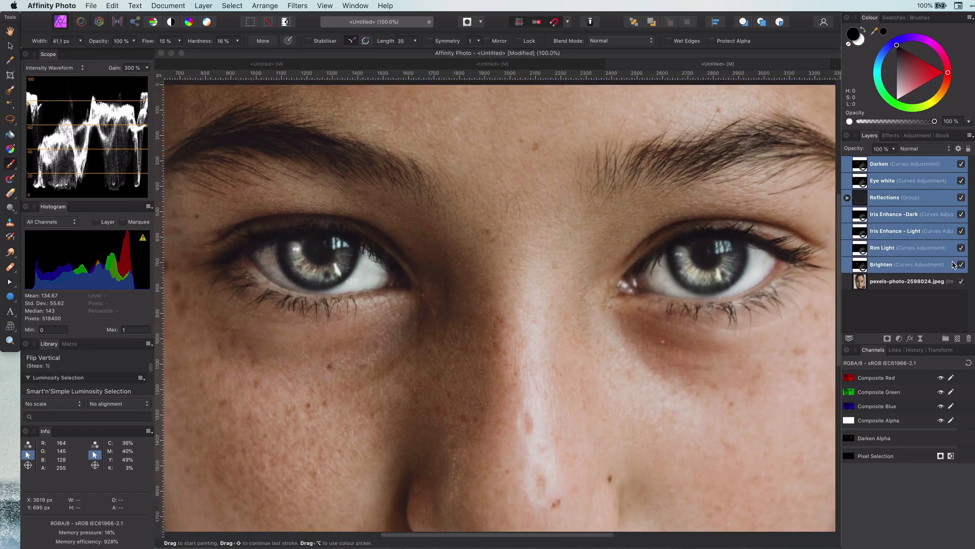
left_click(962, 265)
left_click(961, 265)
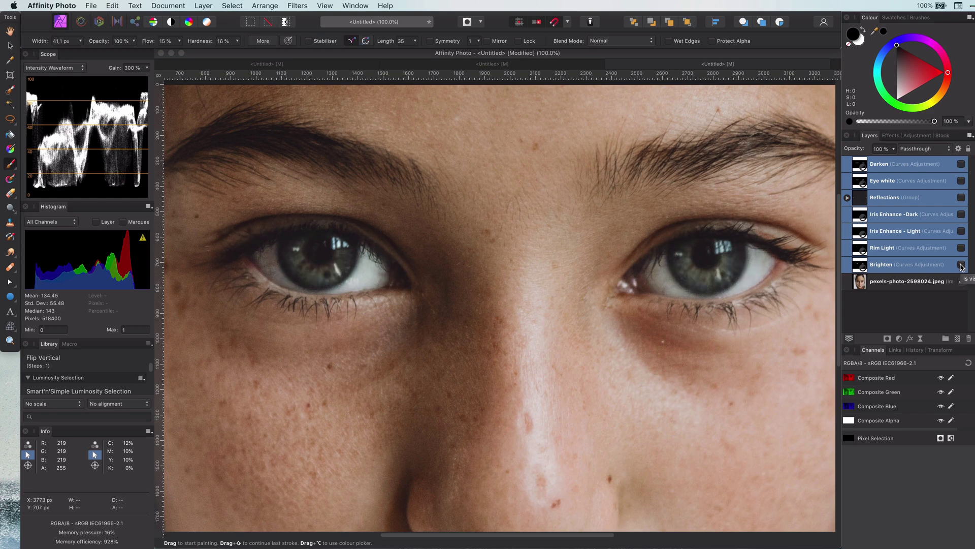
key("super+0")
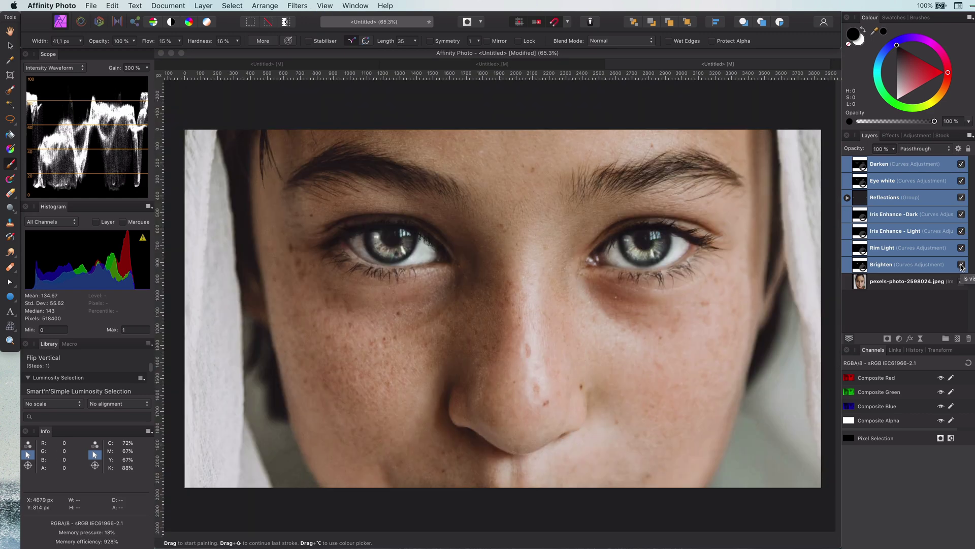
left_click(961, 264)
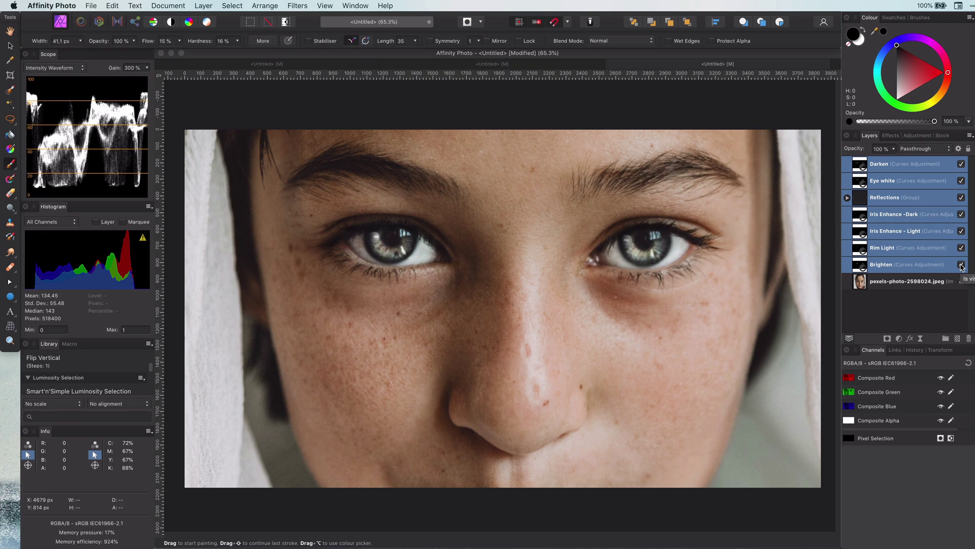
Go through the retouching layers and fine-tune their opacities, setting Brighten to 52% and Eye white to 70%
left_click(858, 267)
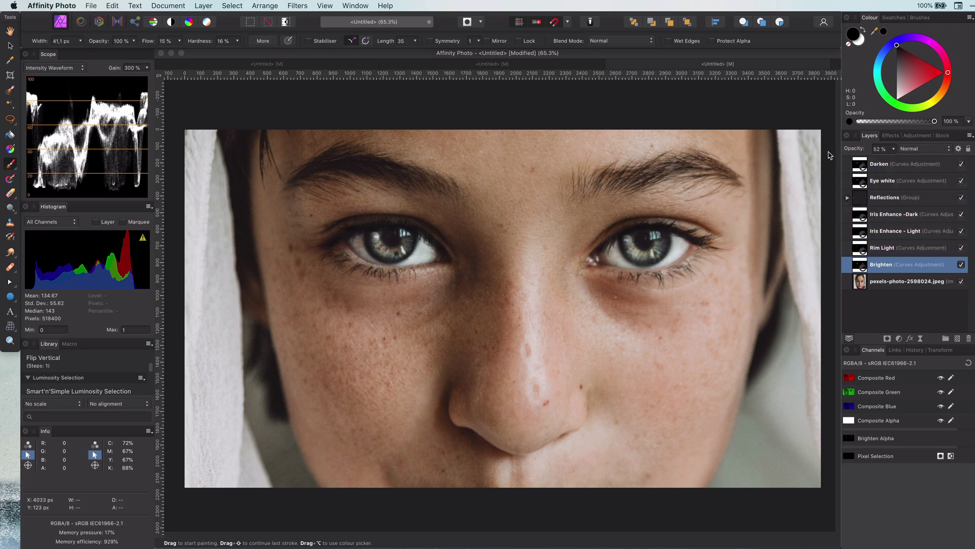
left_click(859, 249)
left_click(861, 234)
left_click(860, 217)
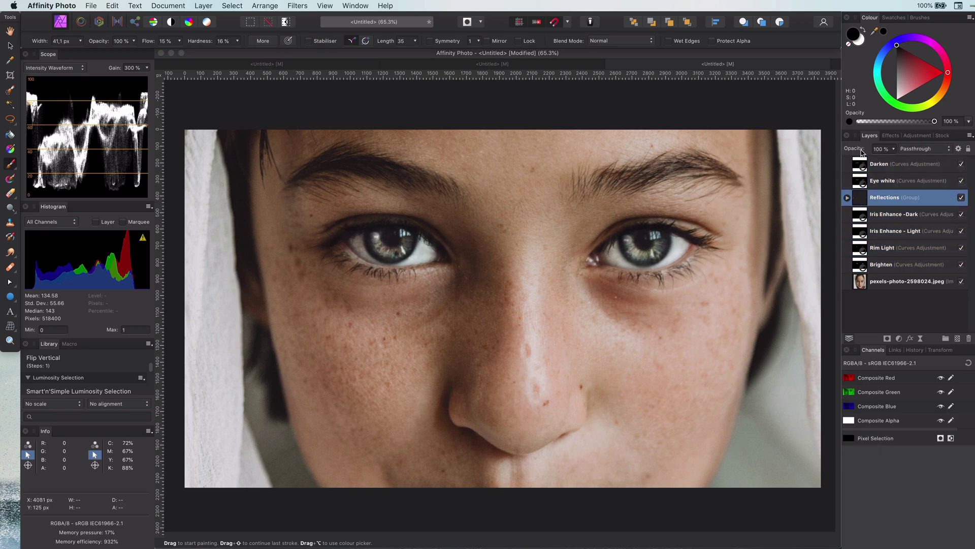
left_click(862, 184)
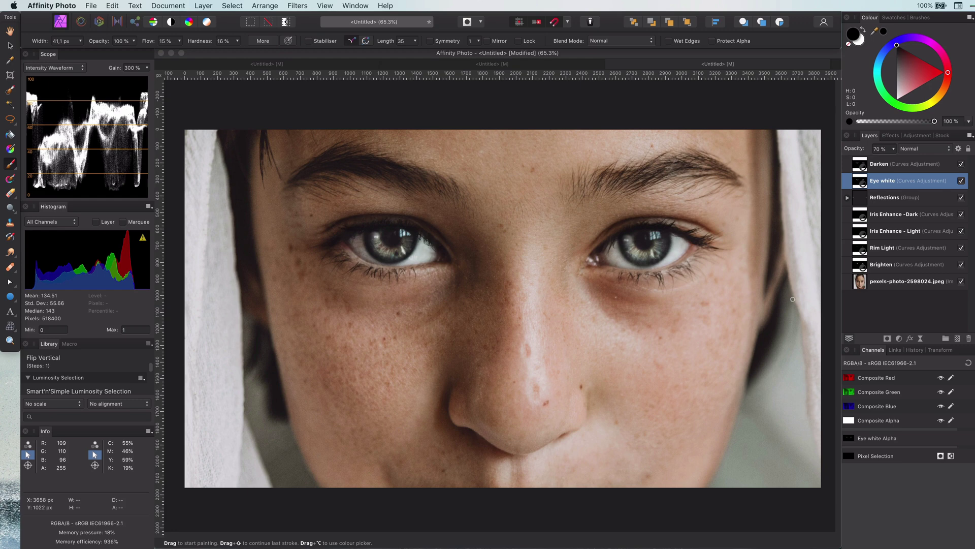
Toggle all the eye-retouching layers off and on together to compare the balanced result with the original photo
left_click(881, 163)
left_click(884, 264, "shift")
left_click(961, 265)
left_click(961, 265)
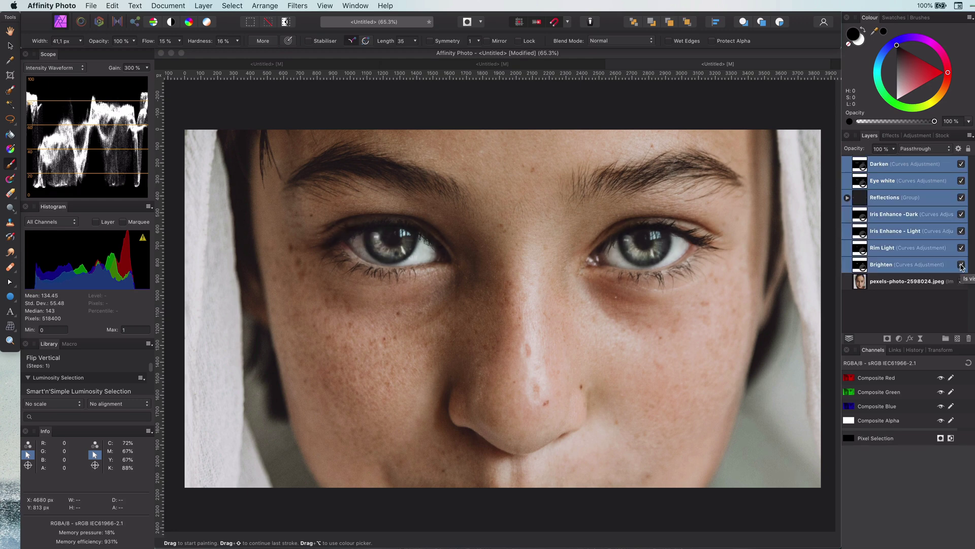